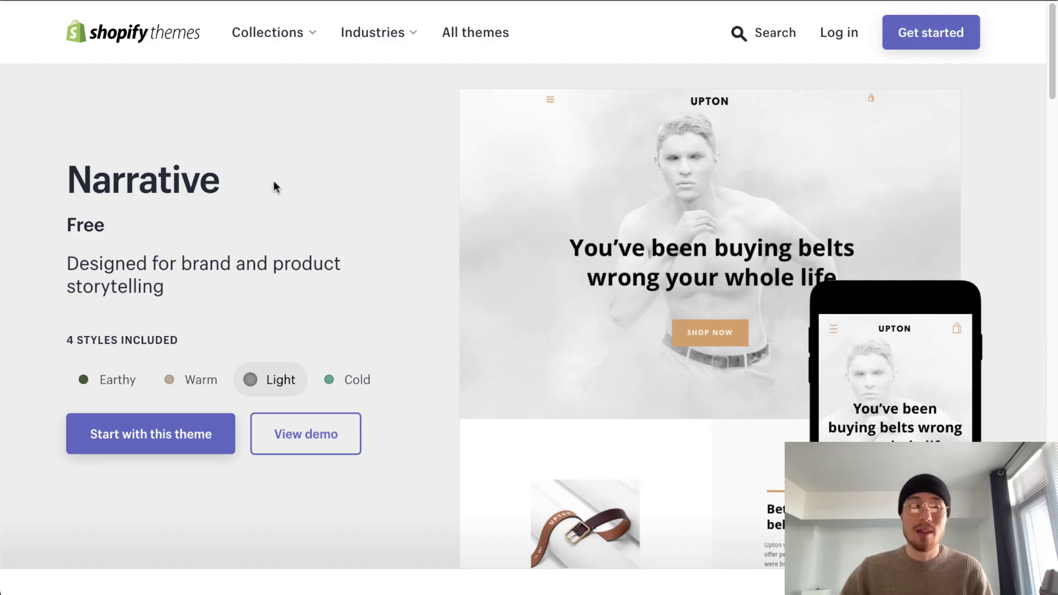
Look over the Narrative theme's listing page in the Shopify theme store
scroll(273, 180, "down", 15)
scroll(279, 208, "down", 10)
scroll(279, 208, "up", 20)
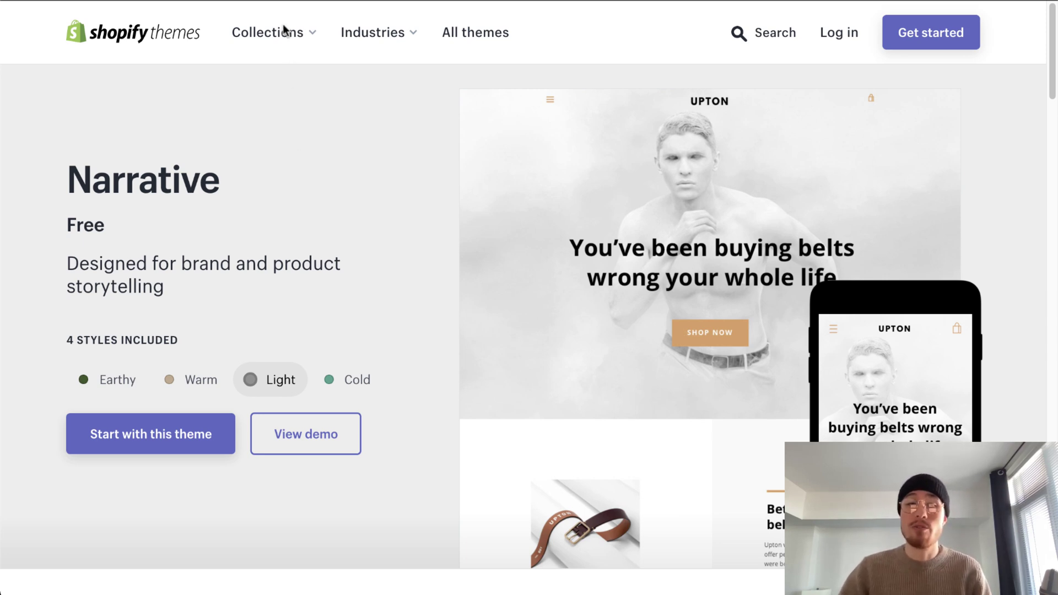
Preview the Narrative theme's Earthy and Warm styles, and return to the Light style
left_click(306, 434)
key("alt+Left")
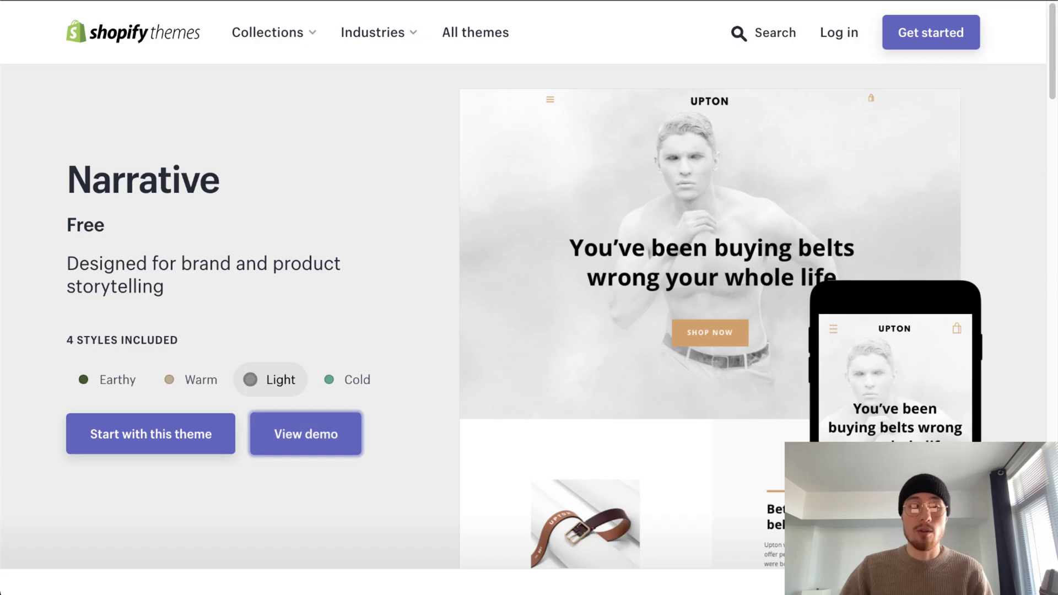
left_click(132, 388)
left_click(172, 385)
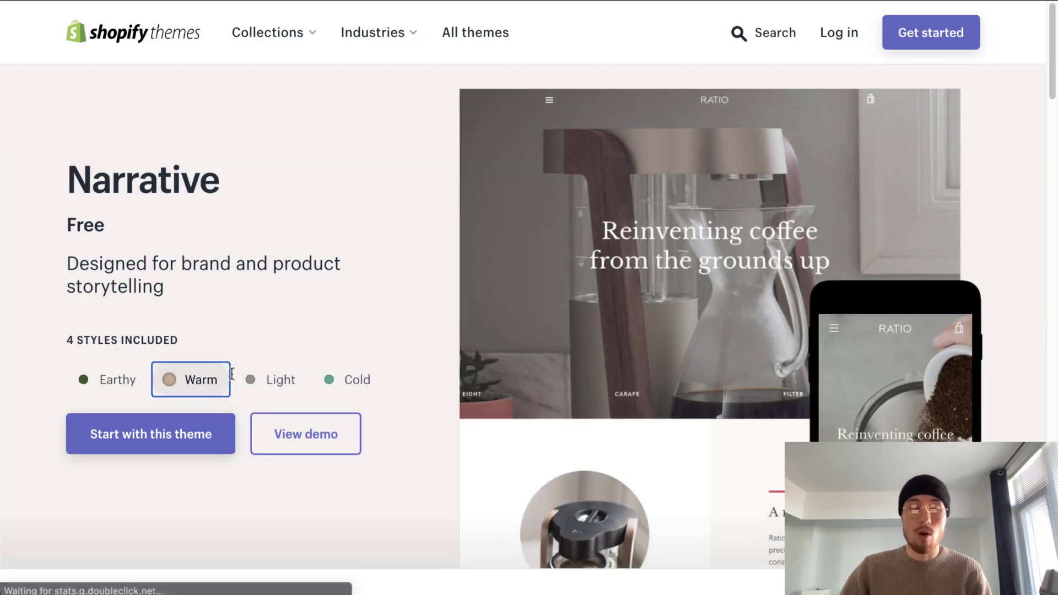
left_click(253, 379)
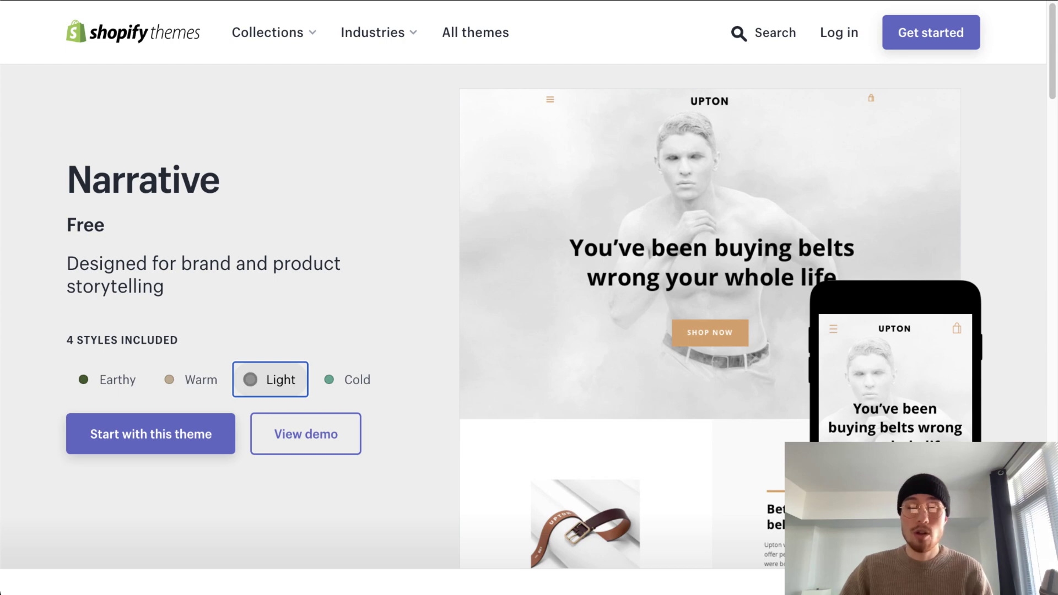
Open the demo store of the Light style and skim its home page
left_click(306, 433)
scroll(297, 132, "down", 10)
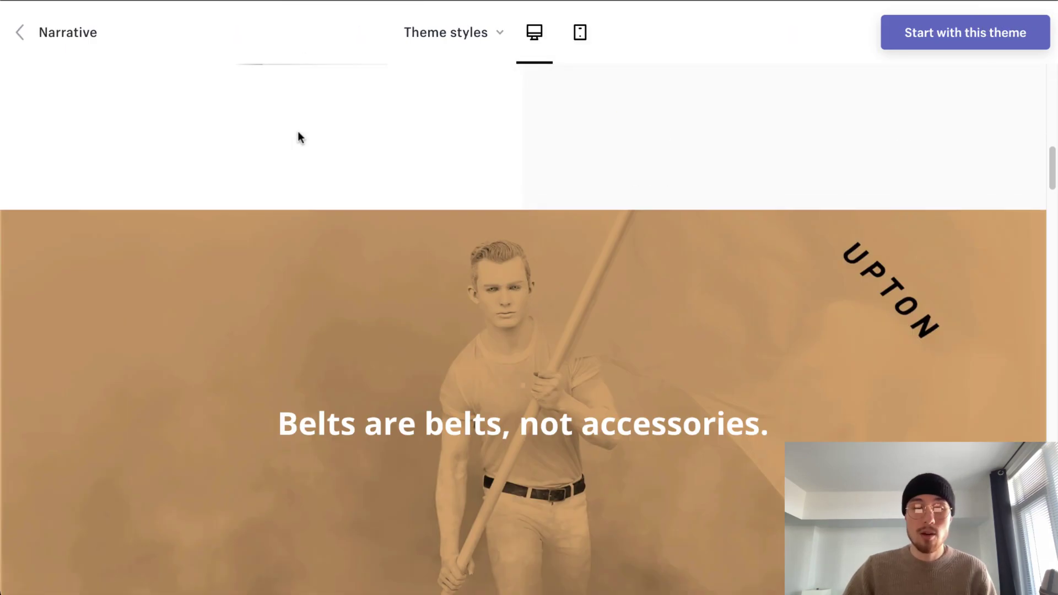
scroll(293, 133, "down", 10)
scroll(293, 132, "up", 3)
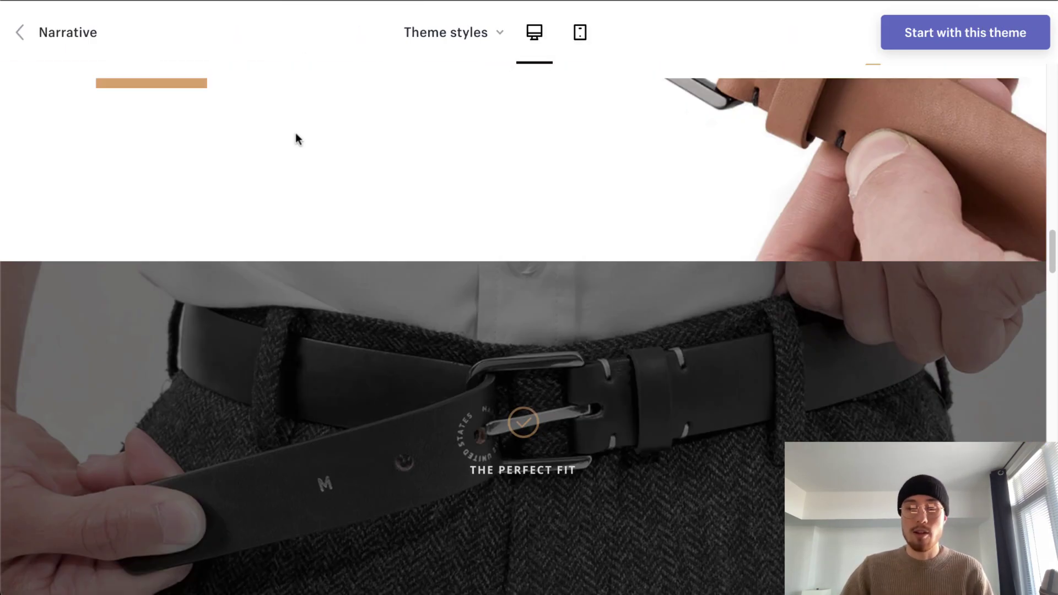
scroll(296, 135, "up", 15)
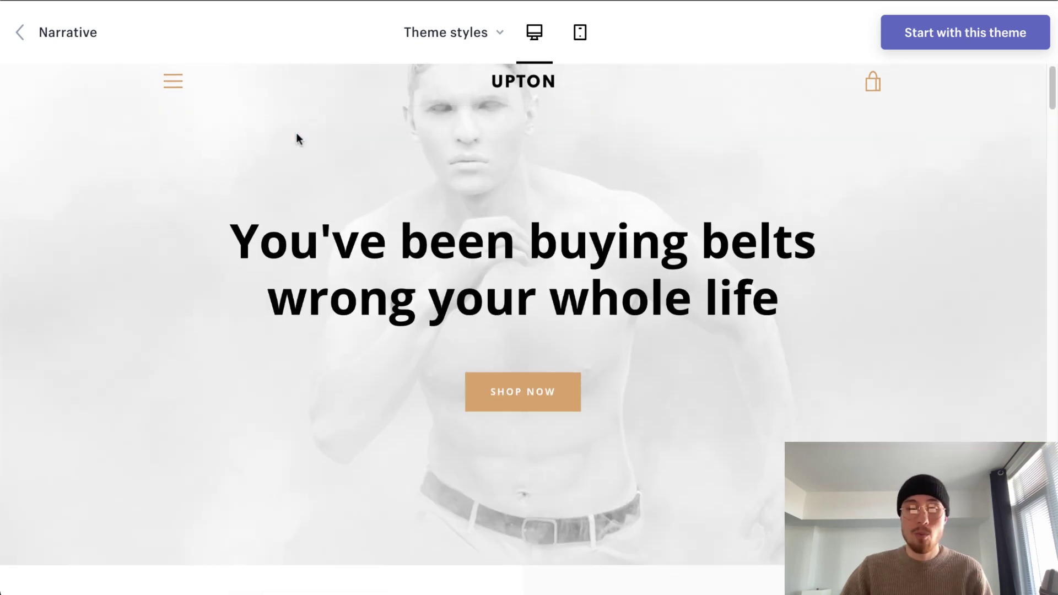
Examine the Upton demo's hero banner, image-with-text blocks and full-width image section
scroll(296, 138, "down", 1)
scroll(306, 139, "down", 3)
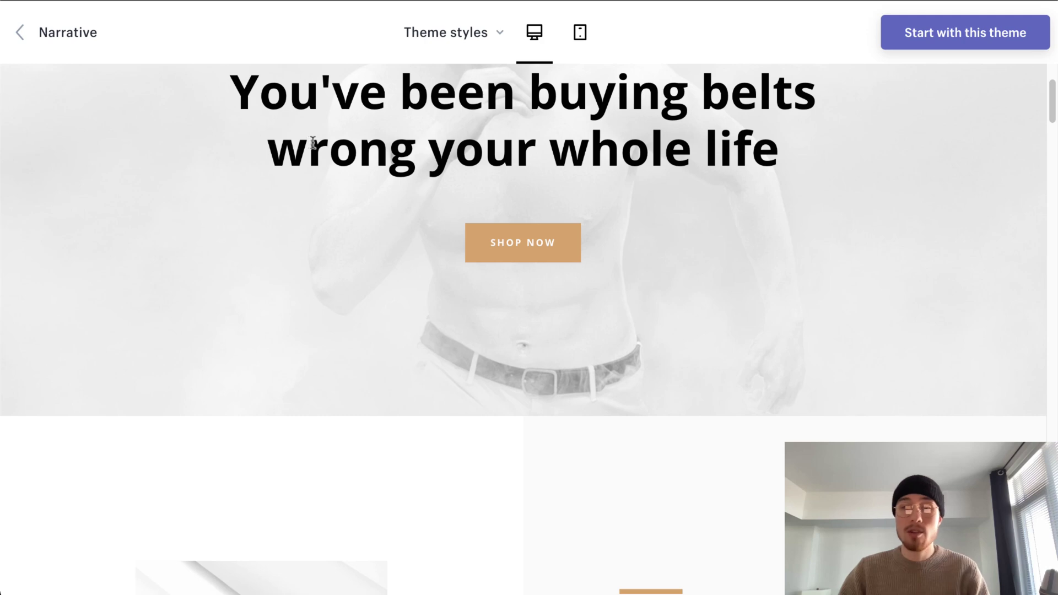
scroll(310, 145, "down", 12)
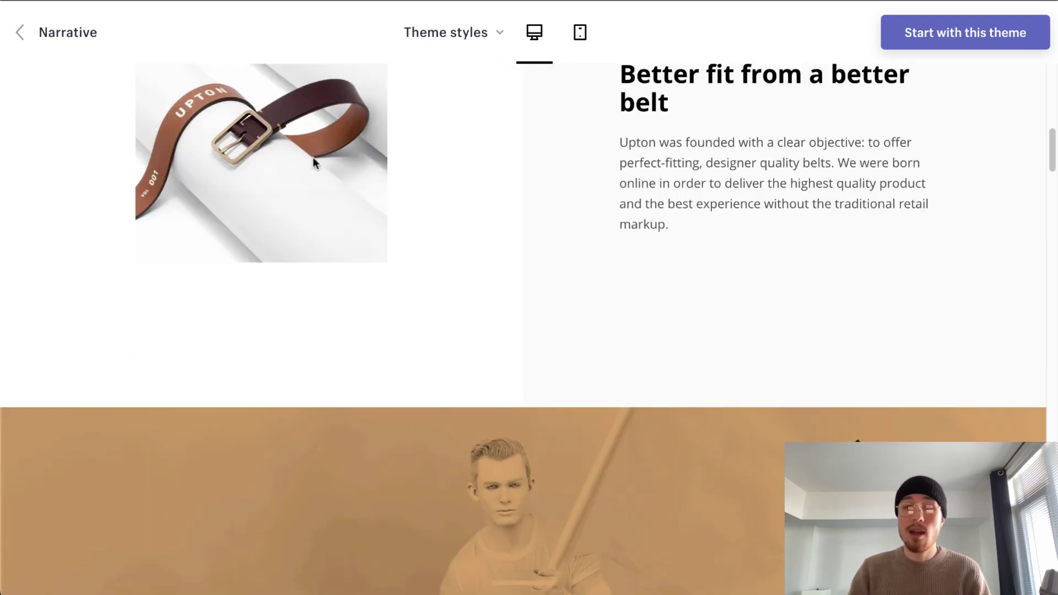
scroll(336, 147, "down", 10)
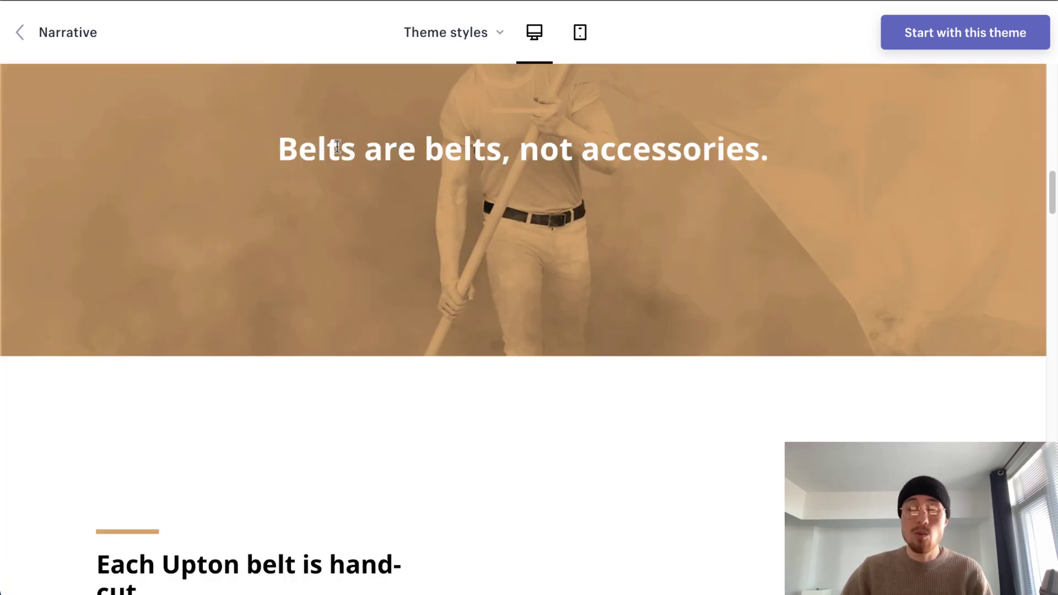
scroll(337, 146, "down", 7)
scroll(340, 150, "up", 10)
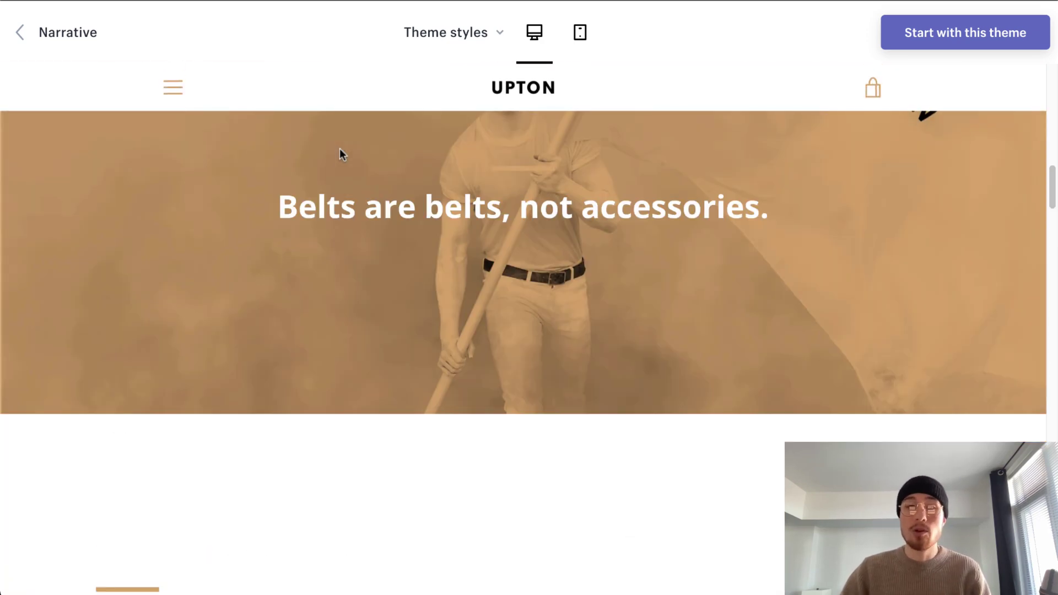
scroll(340, 148, "up", 10)
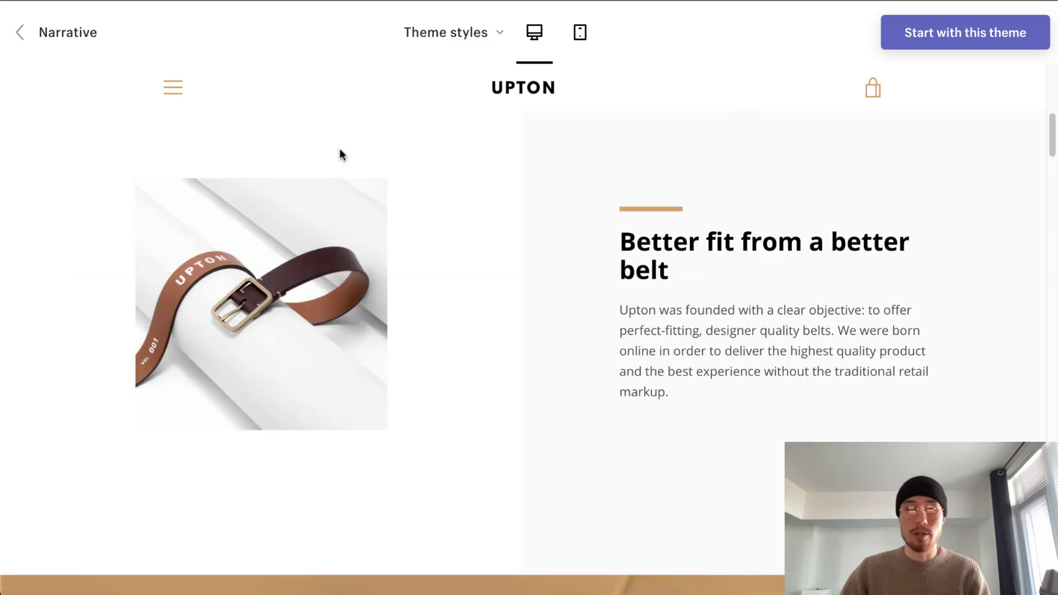
scroll(340, 149, "up", 6)
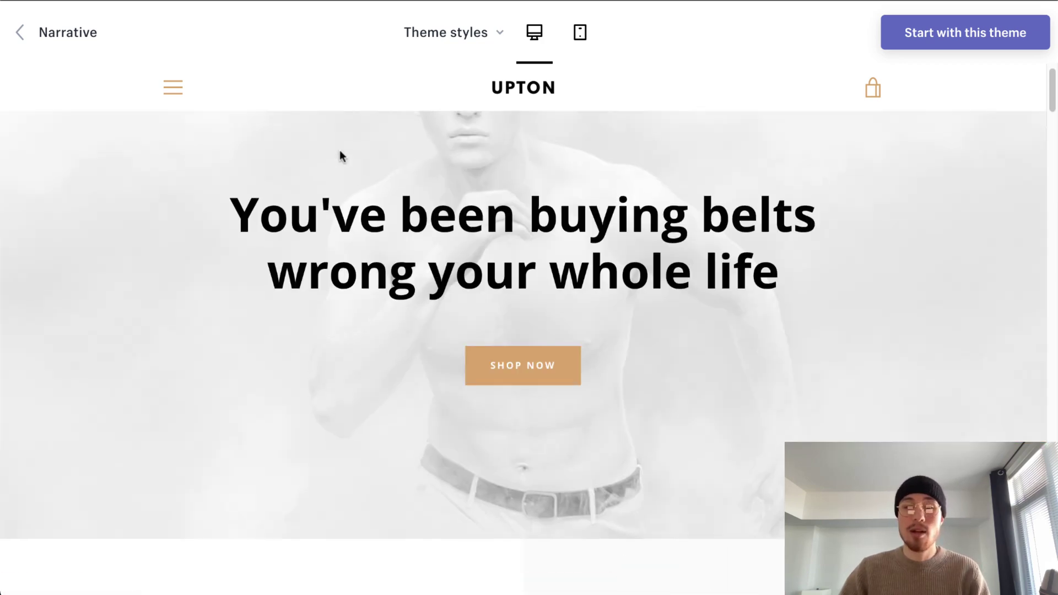
scroll(373, 318, "down", 10)
scroll(372, 318, "down", 3)
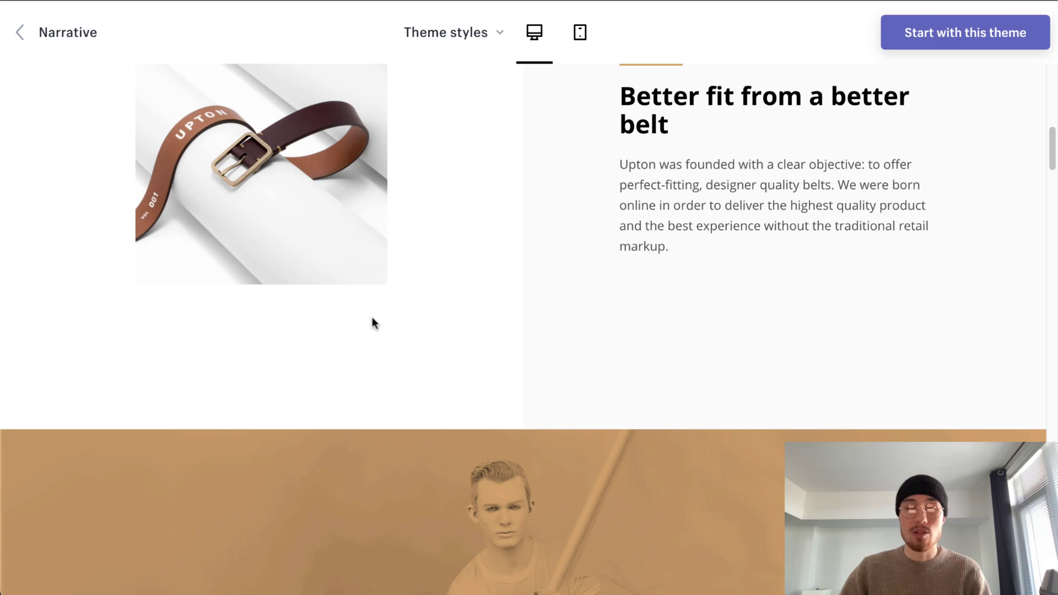
scroll(373, 318, "down", 10)
scroll(372, 317, "down", 4)
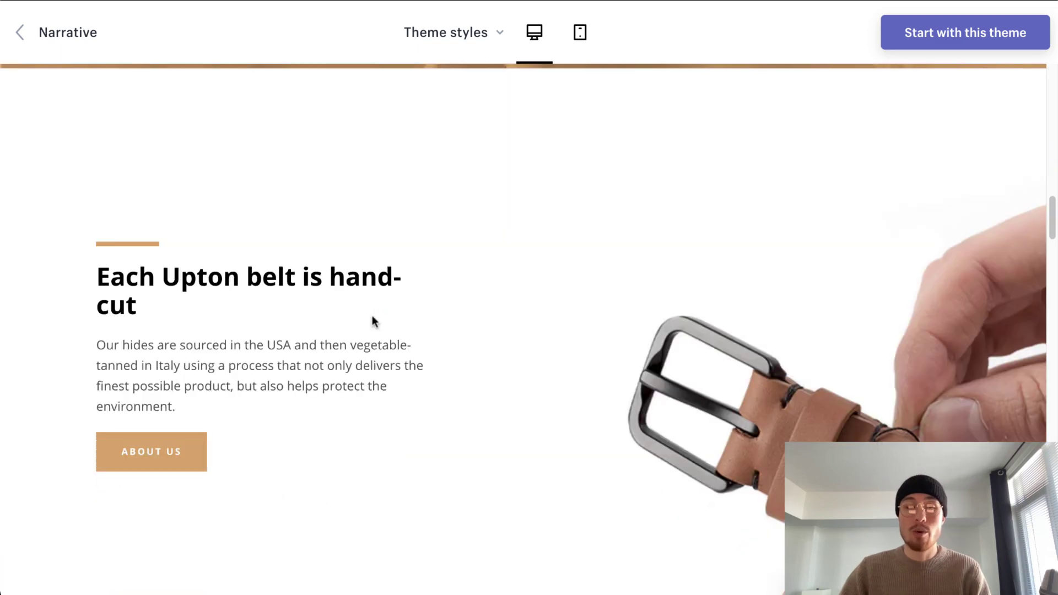
scroll(375, 321, "up", 15)
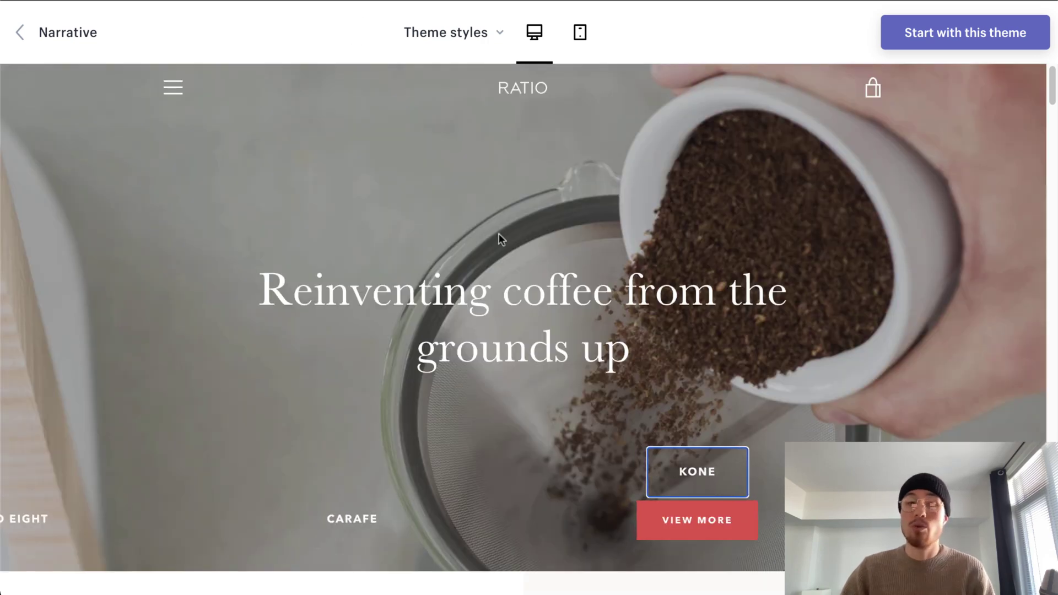
Examine the Ratio coffee demo's home page, including its slideshow, image with text, video, gallery and testimonial sections
scroll(498, 233, "down", 3)
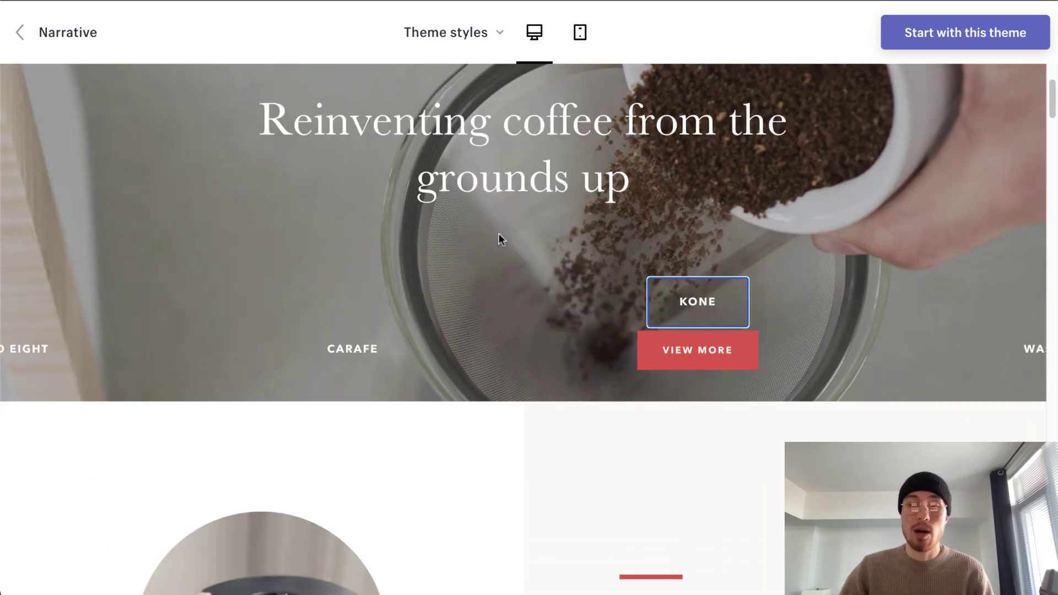
scroll(499, 238, "down", 6)
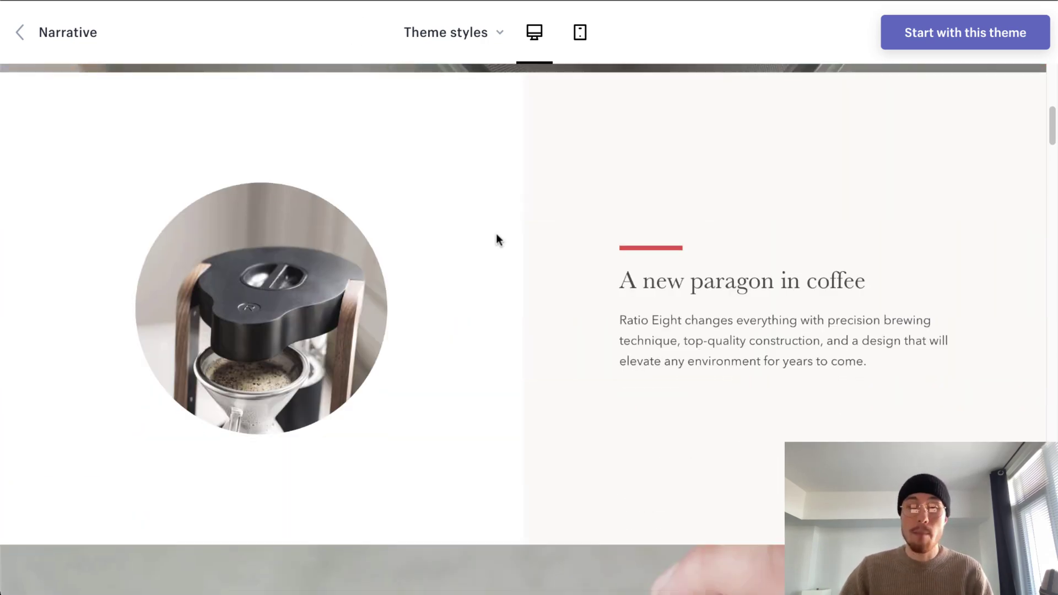
scroll(498, 239, "down", 10)
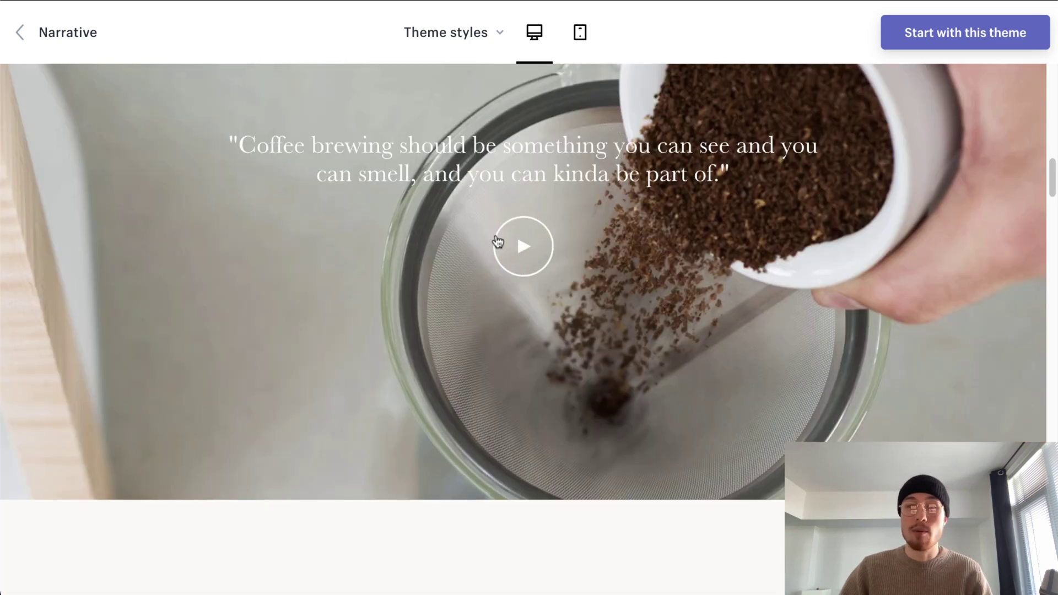
scroll(498, 241, "down", 18)
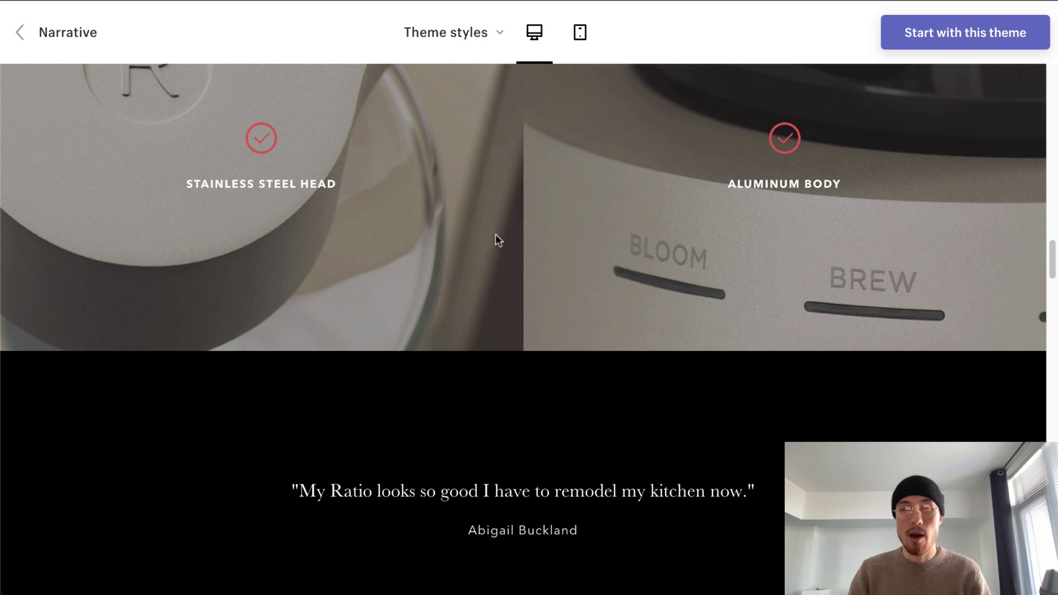
scroll(494, 237, "up", 10)
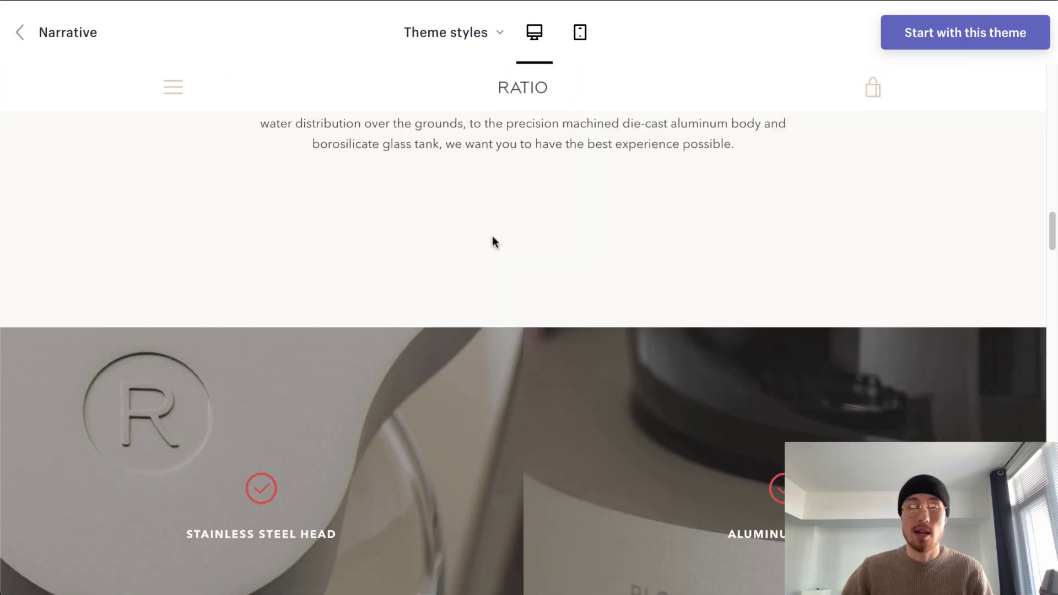
scroll(493, 237, "up", 5)
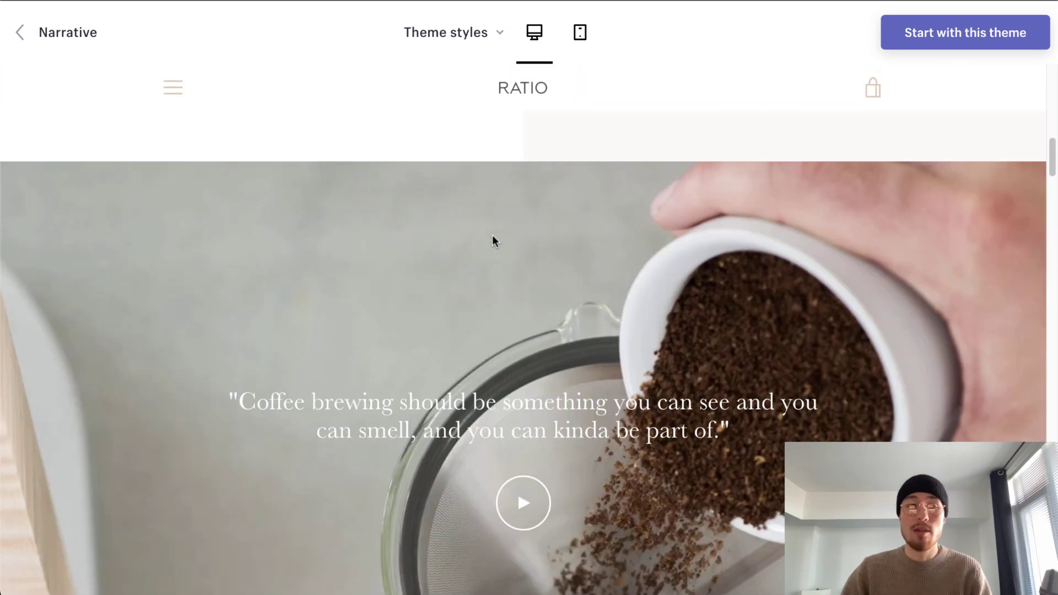
scroll(493, 240, "up", 8)
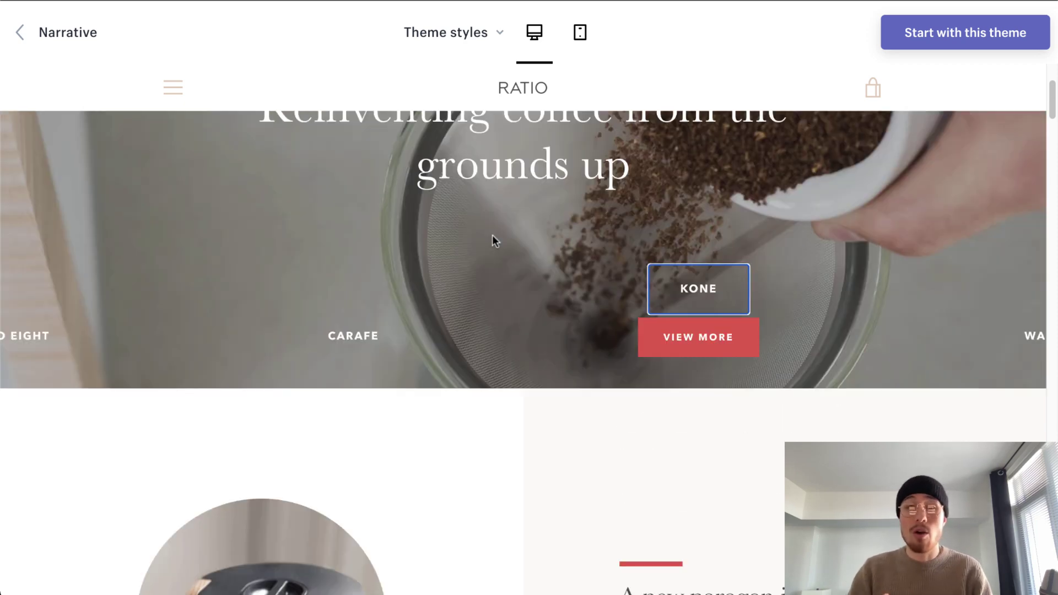
scroll(496, 238, "up", 3)
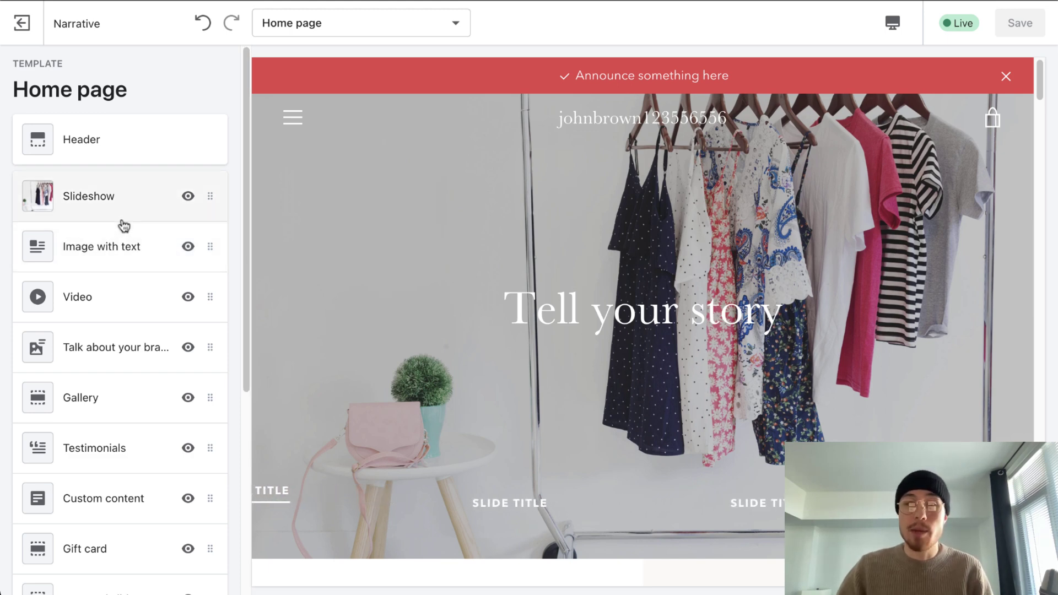
Review the list of Home page sections available in the Narrative theme editor, from Header to Footer
scroll(123, 224, "down", 3)
scroll(127, 220, "down", 2)
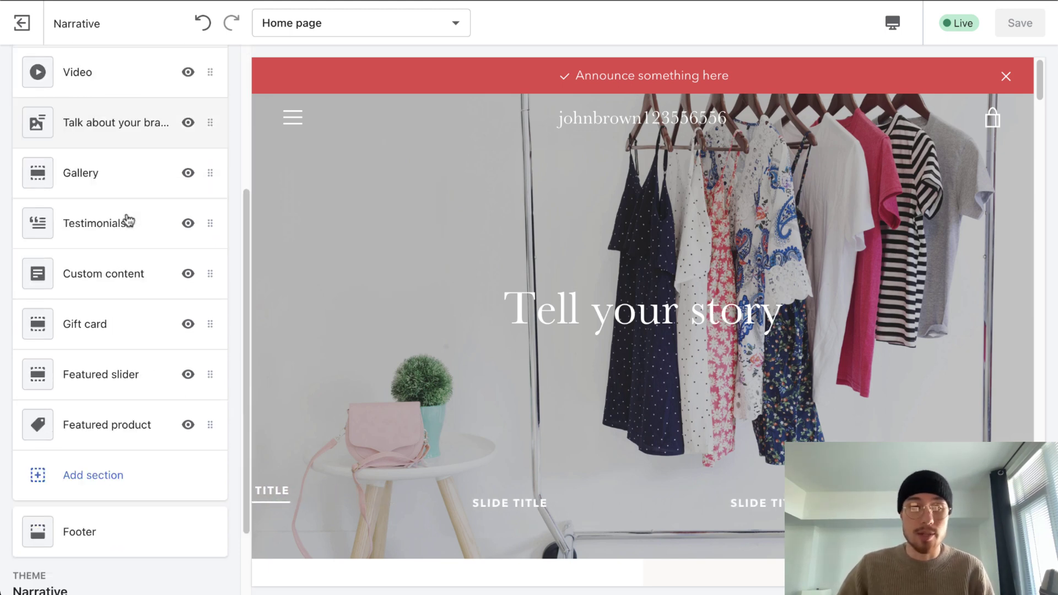
scroll(124, 371, "up", 5)
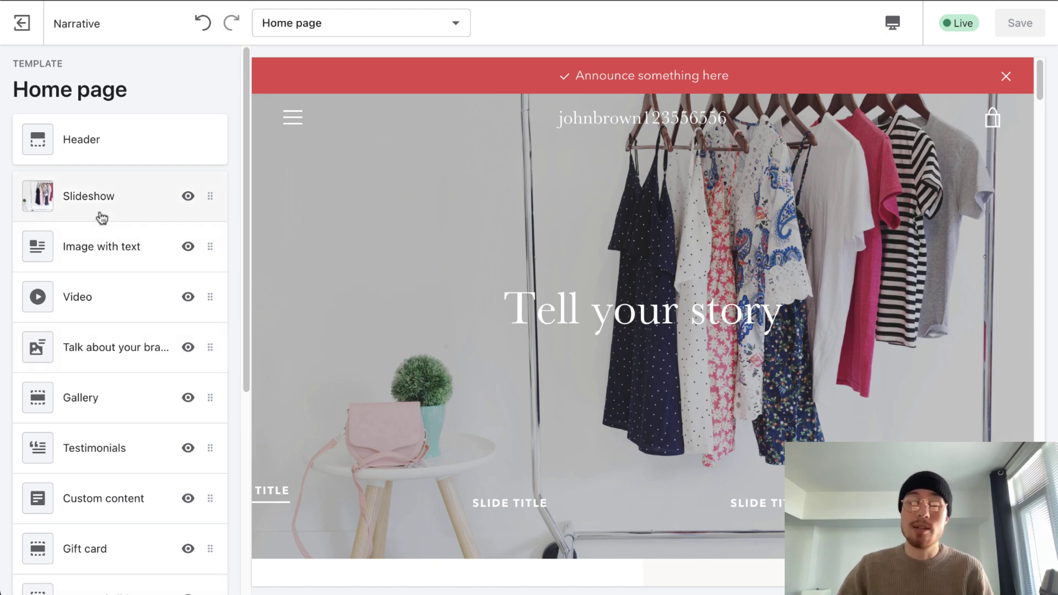
scroll(101, 219, "down", 2)
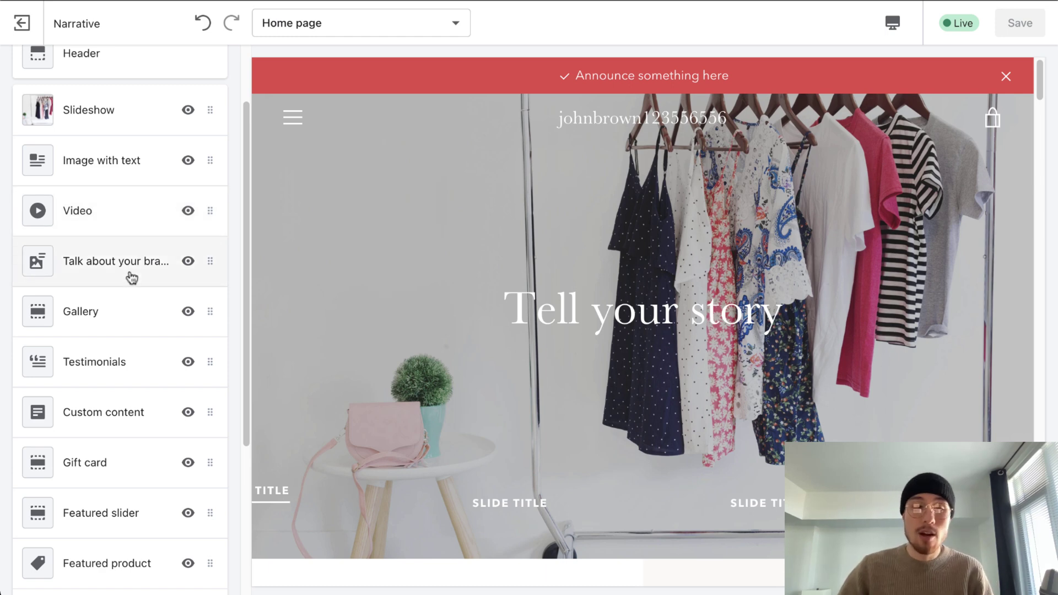
scroll(130, 352, "down", 2)
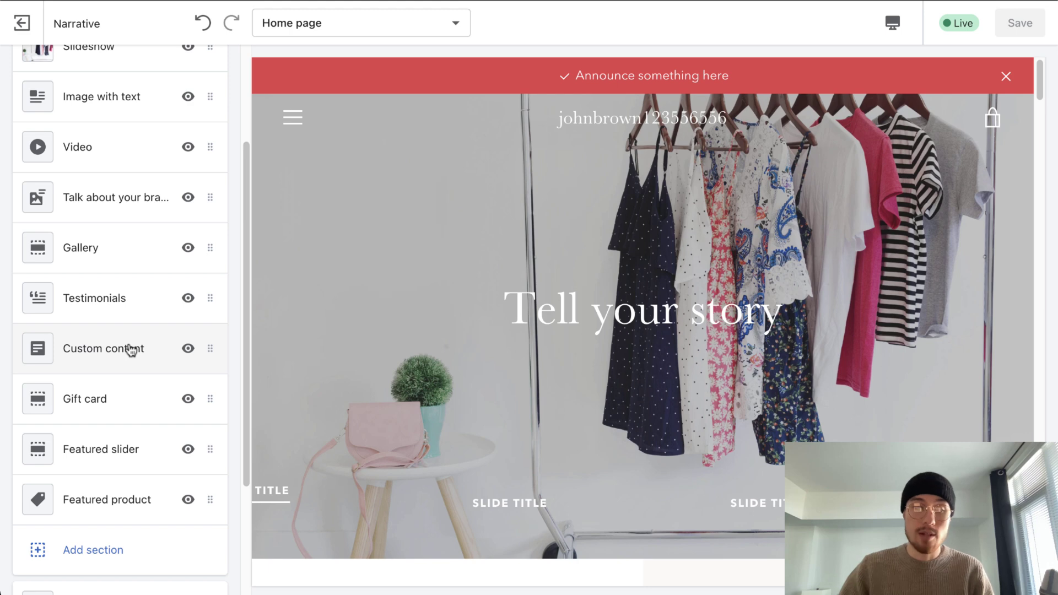
scroll(130, 344, "up", 3)
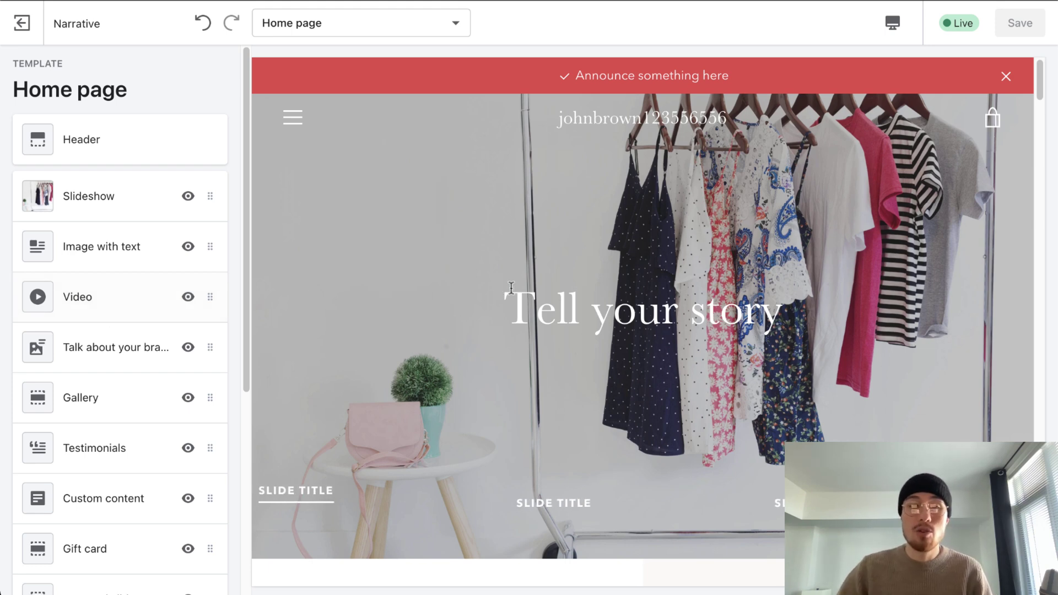
Look through the store's home page preview with its placeholder content, and return to the slideshow
scroll(514, 292, "down", 15)
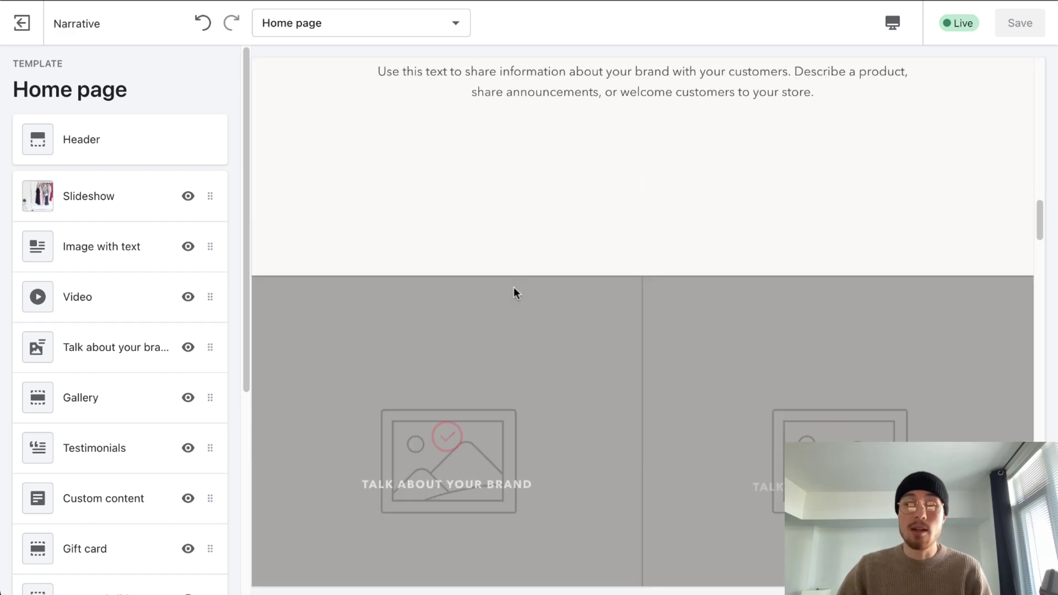
scroll(514, 291, "down", 10)
scroll(515, 292, "up", 20)
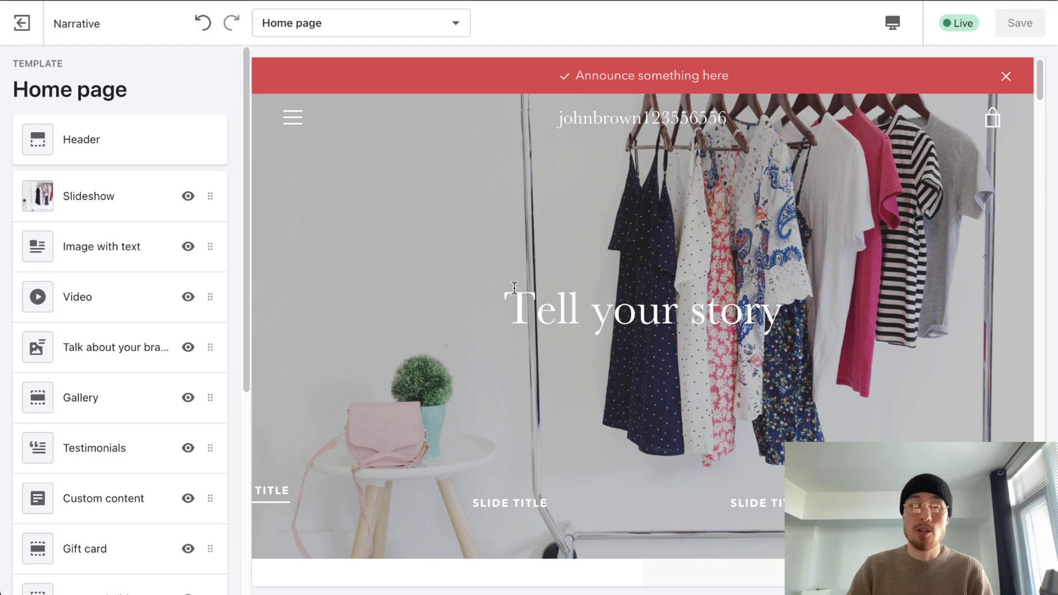
Open the Image with text section's settings and review its background, image and text options
left_click(121, 257)
scroll(108, 245, "down", 1)
scroll(106, 245, "down", 3)
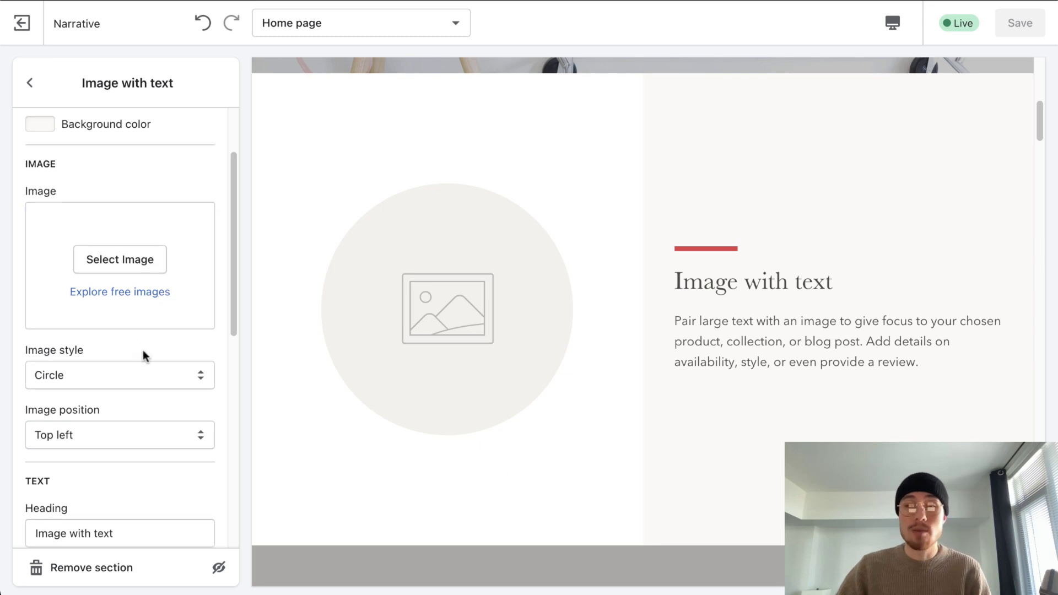
Inspect the home page preview from the brand text section down to the testimonials
scroll(142, 352, "down", 8)
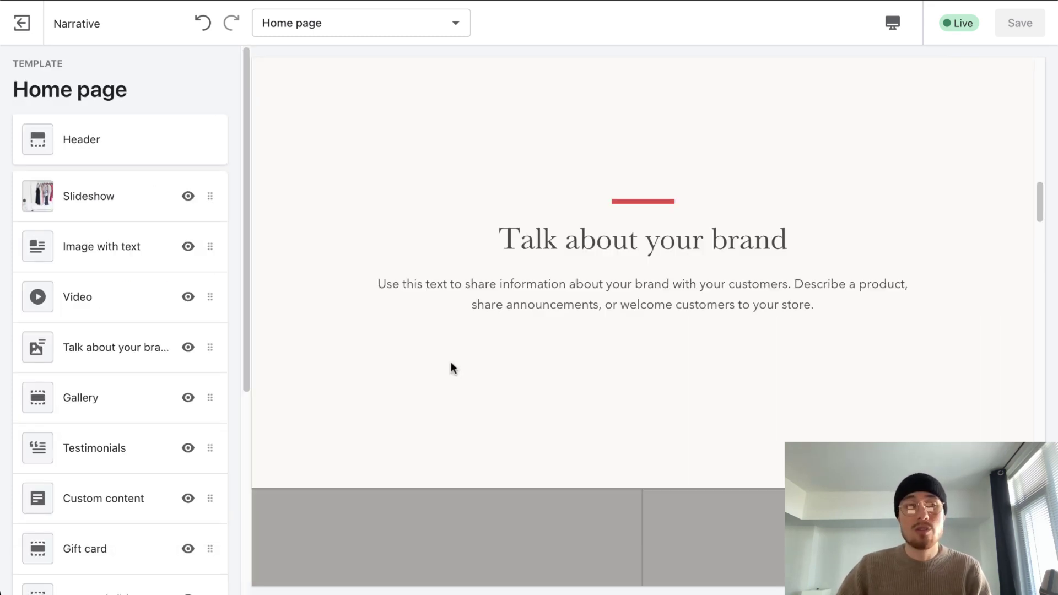
scroll(456, 366, "down", 10)
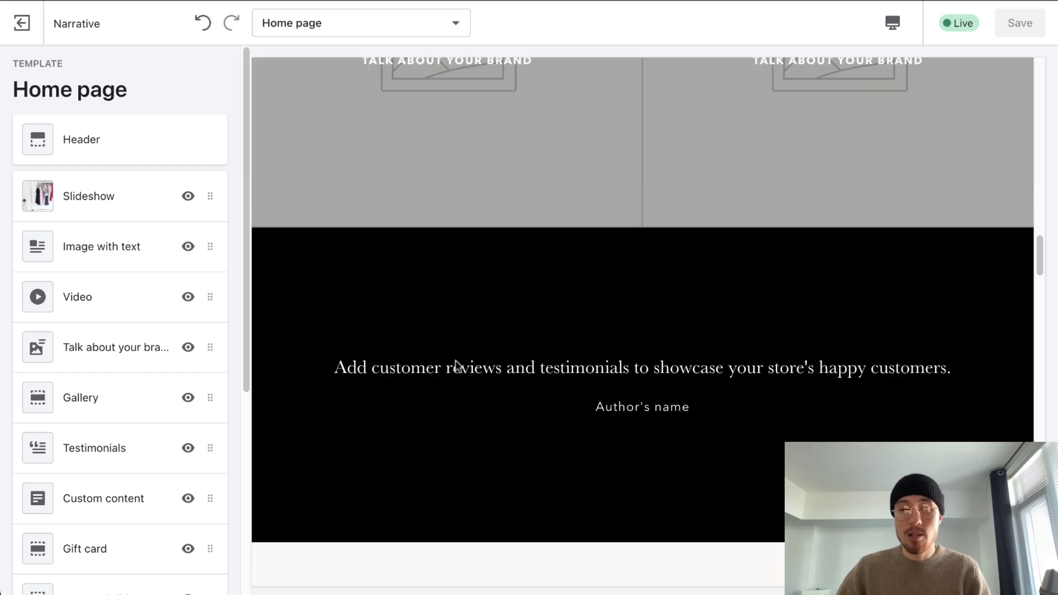
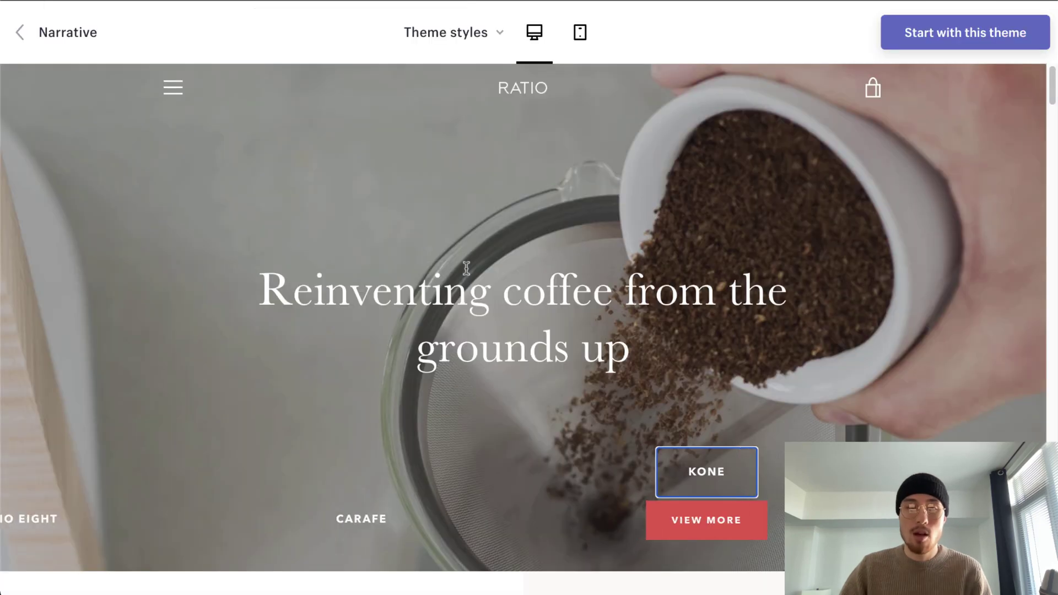
Switch to the Ratio demo store and open a coffee maker's product page from its Products collection
scroll(466, 286, "down", 15)
scroll(466, 286, "up", 2)
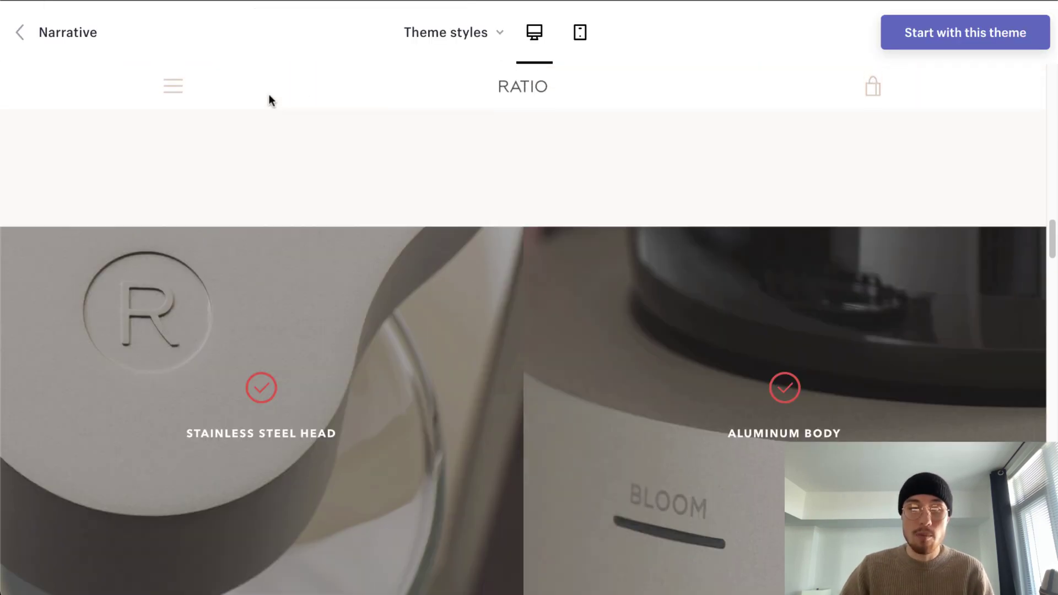
left_click(177, 88)
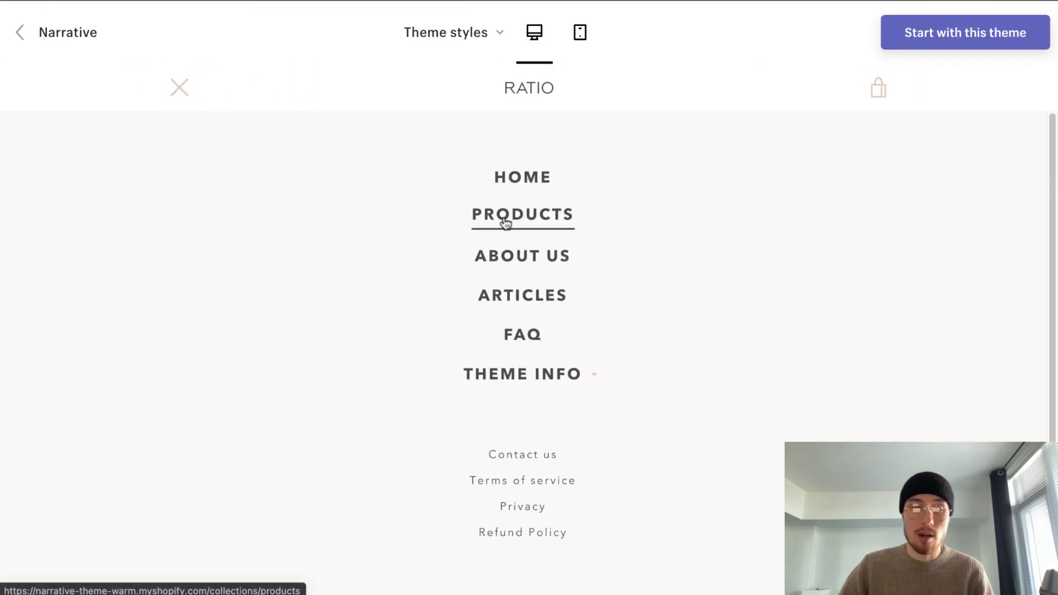
left_click(503, 223)
left_click(361, 368)
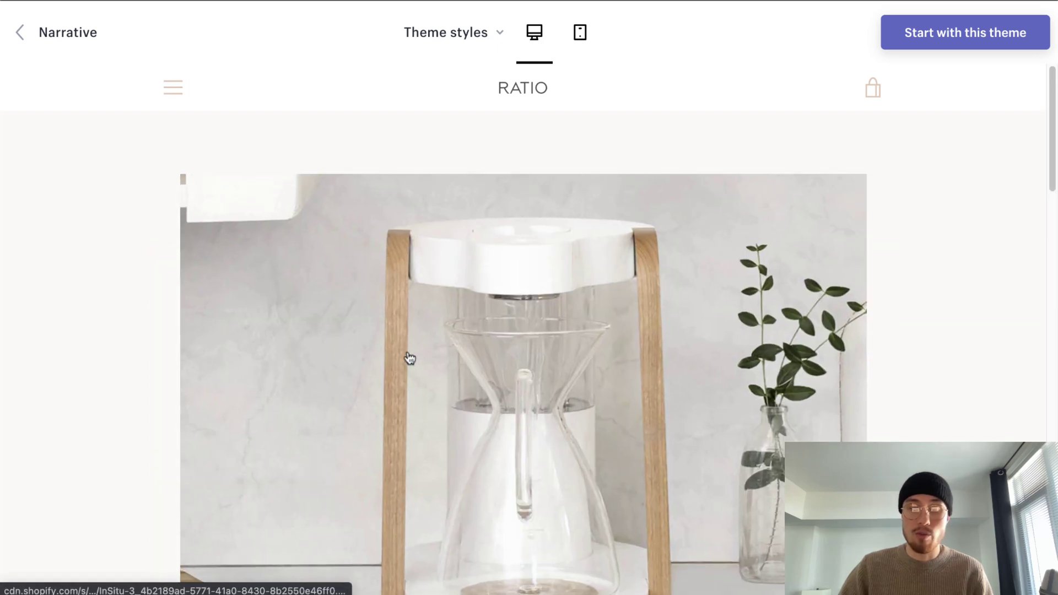
Examine the demo product page down to its image gallery, checking the tile layout and hover effect
scroll(406, 359, "down", 15)
scroll(411, 356, "down", 3)
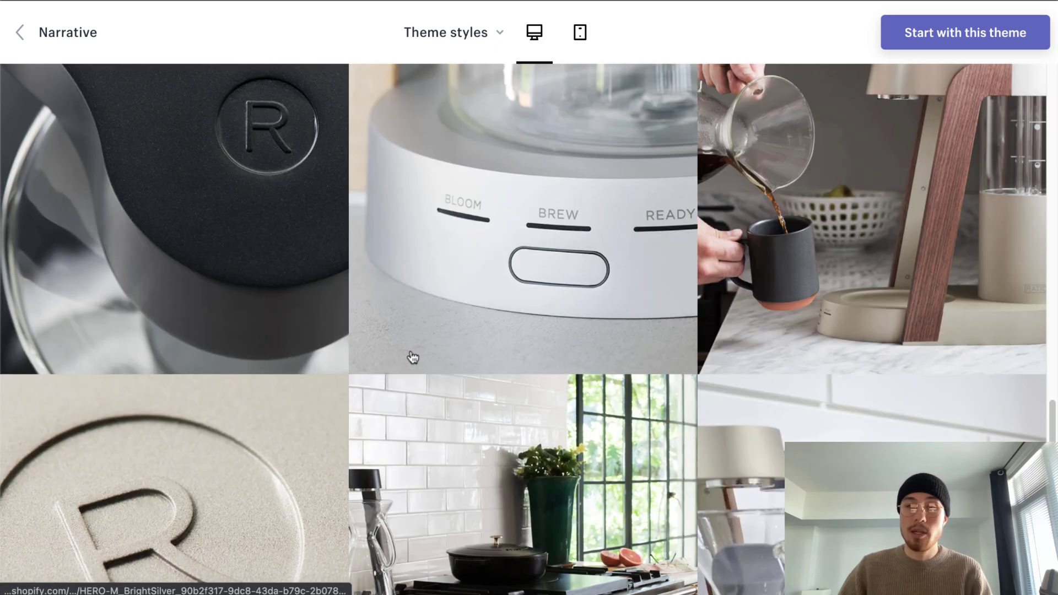
scroll(414, 358, "down", 1)
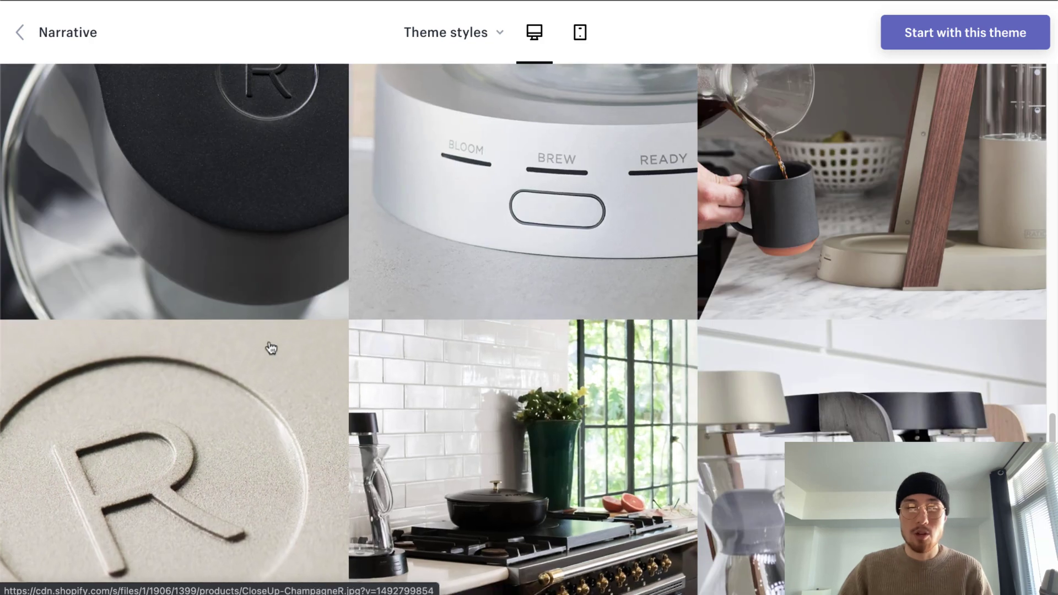
scroll(723, 359, "down", 1)
scroll(724, 359, "down", 1)
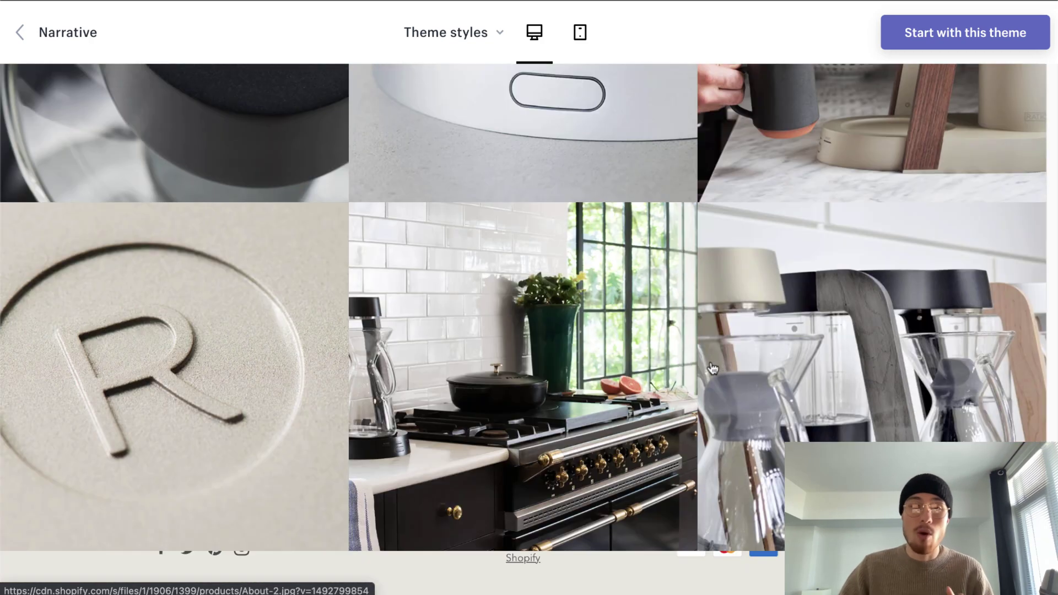
scroll(257, 231, "up", 5)
scroll(819, 293, "down", 10)
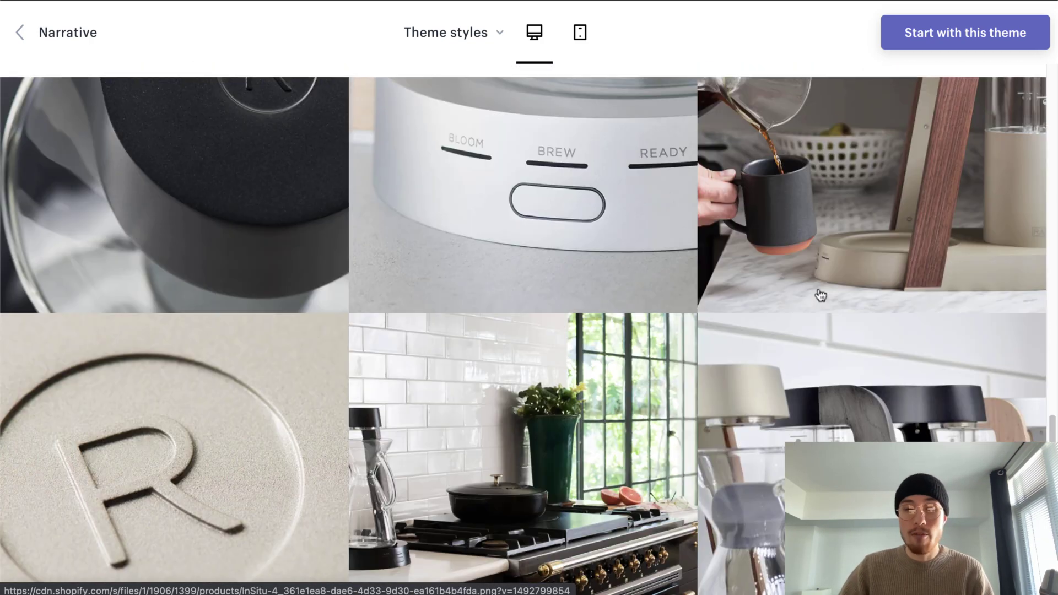
scroll(819, 293, "up", 10)
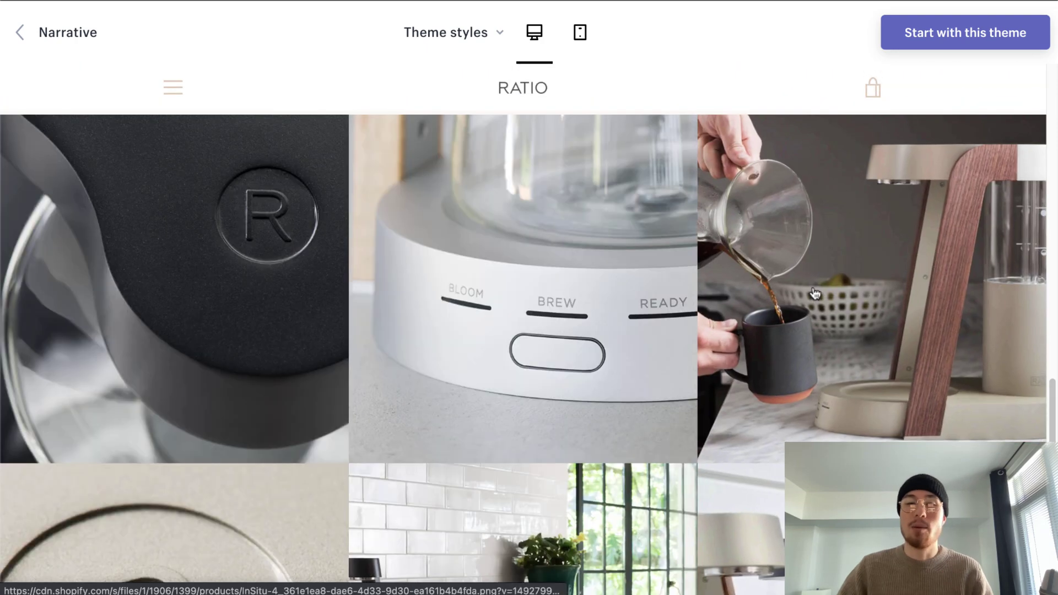
scroll(815, 293, "down", 1)
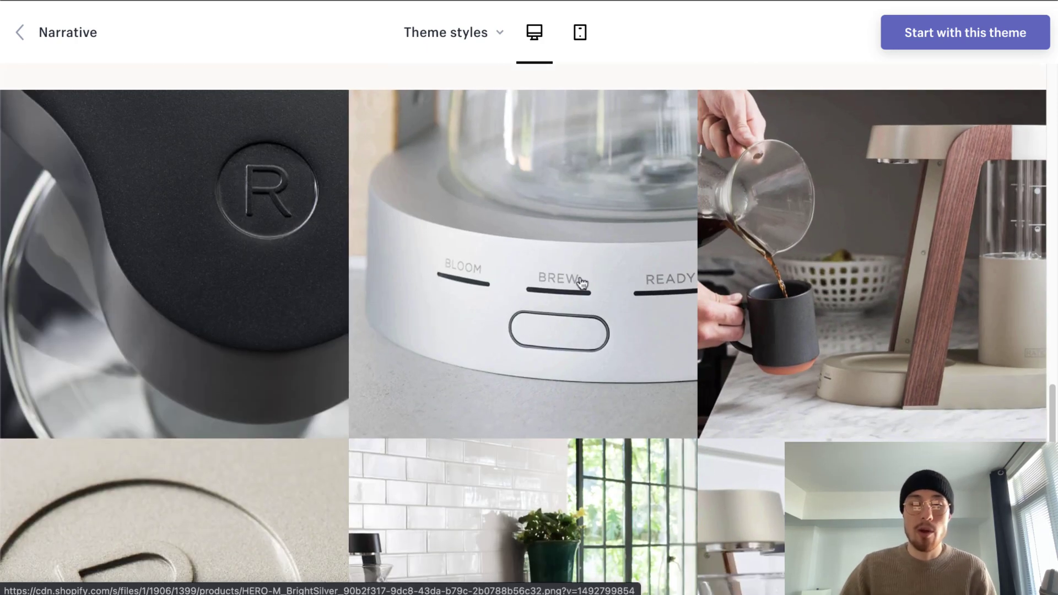
scroll(687, 279, "down", 2)
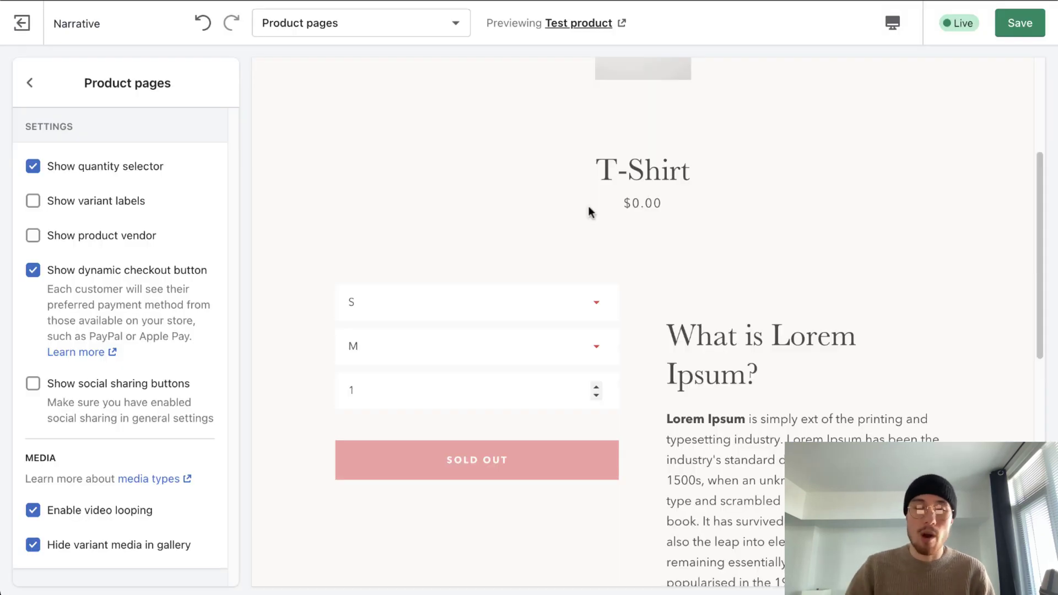
In the theme editor, review the test product's page layout and the Footer section's icon, parallax and newsletter options
scroll(580, 177, "down", 1)
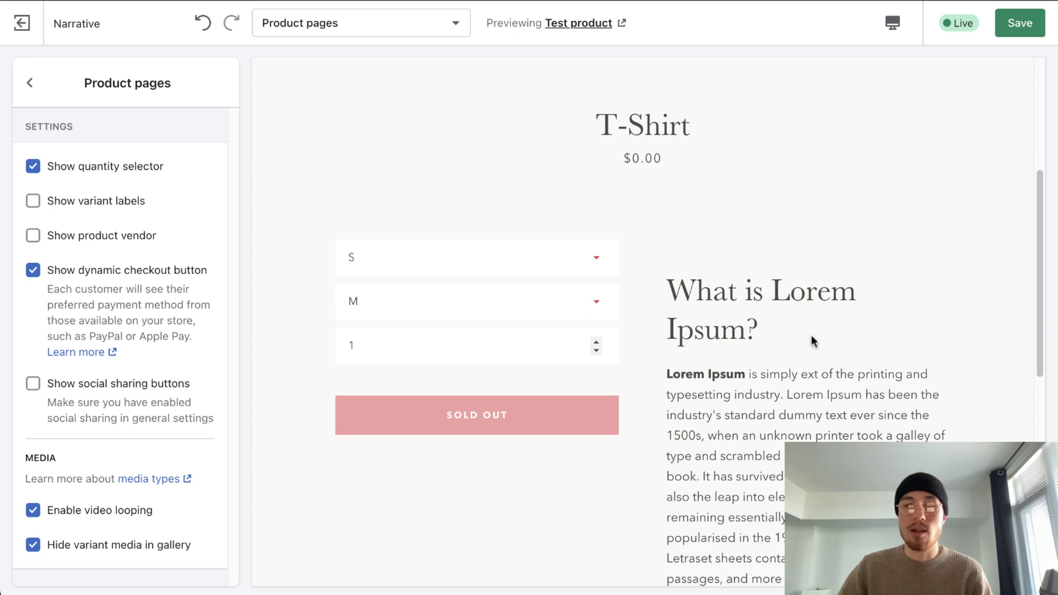
scroll(811, 333, "down", 1)
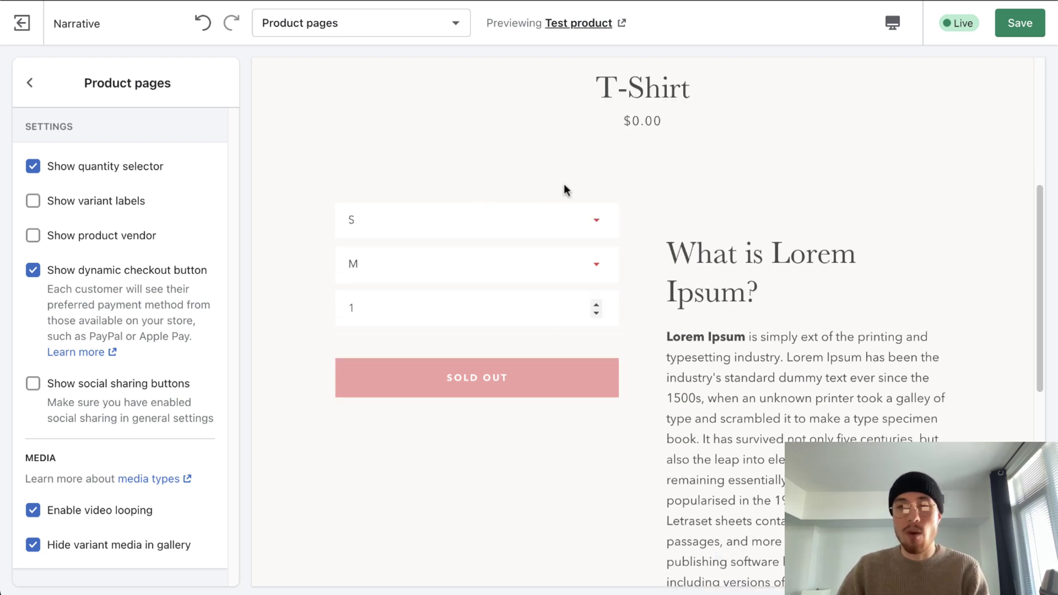
scroll(692, 248, "down", 2)
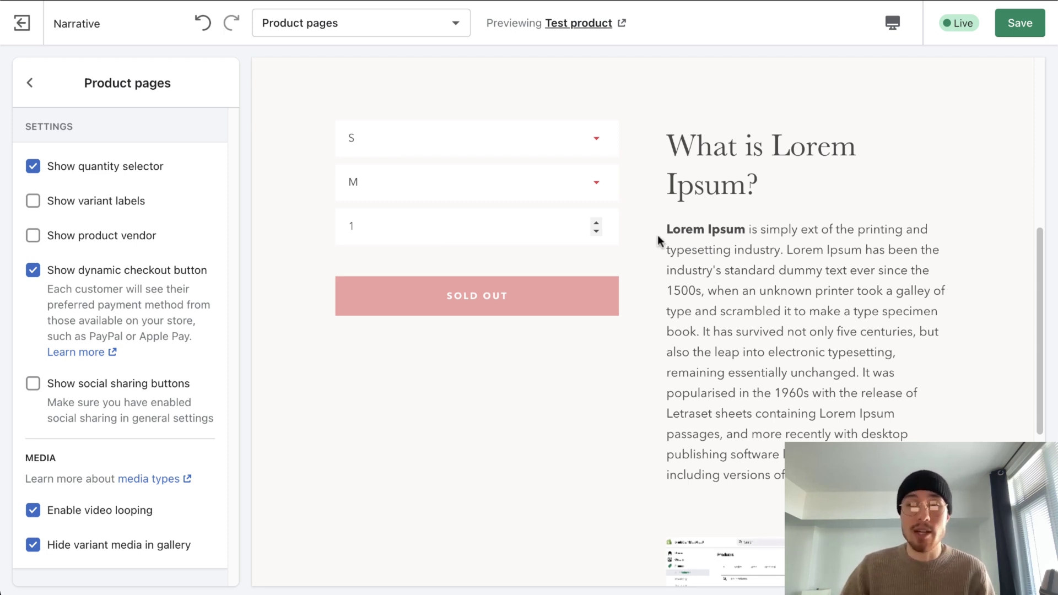
scroll(662, 236, "up", 1)
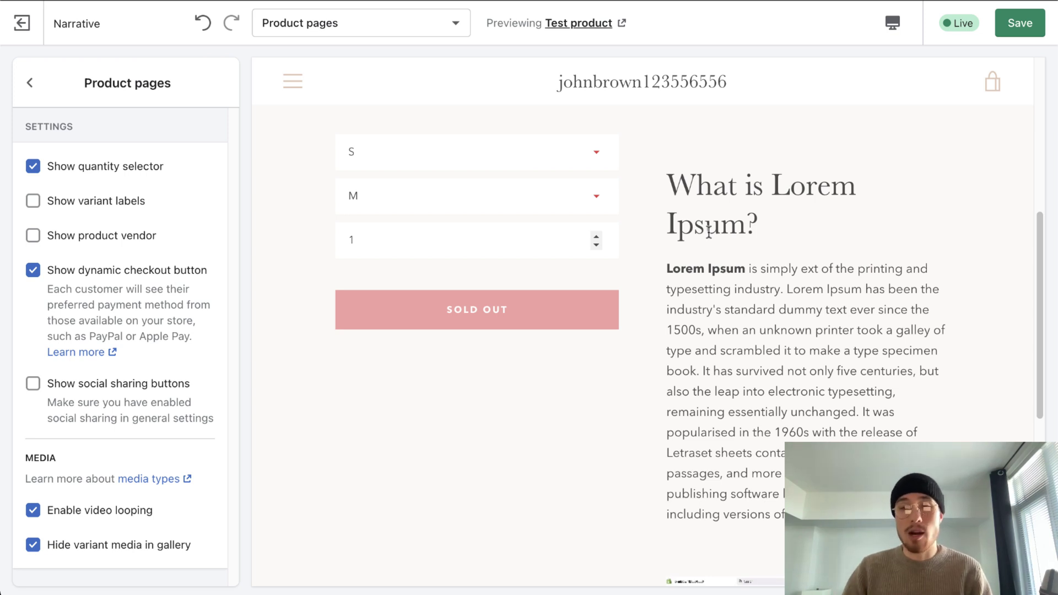
scroll(709, 229, "up", 2)
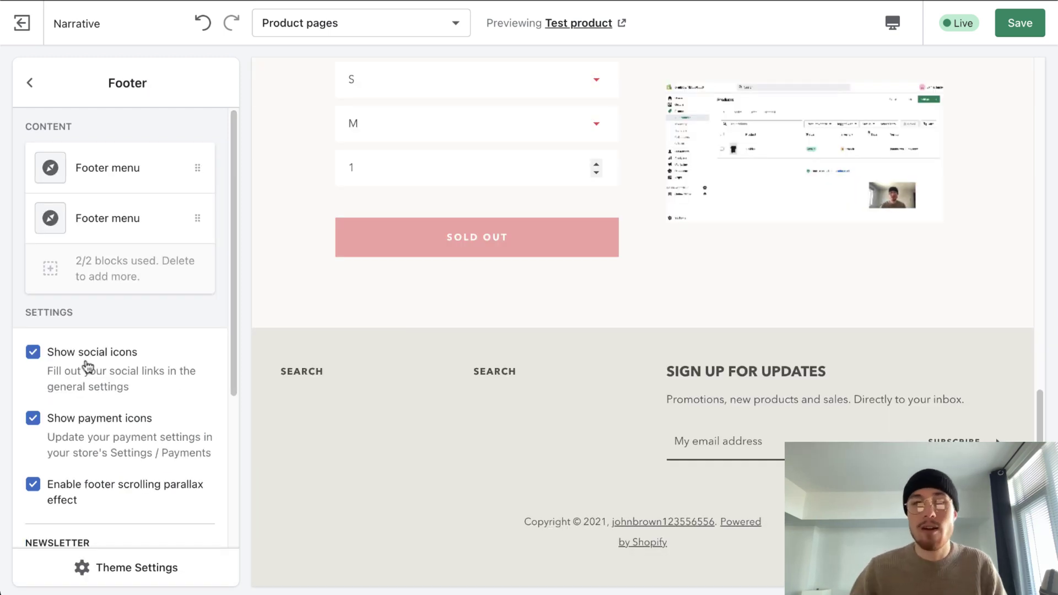
scroll(63, 347, "down", 3)
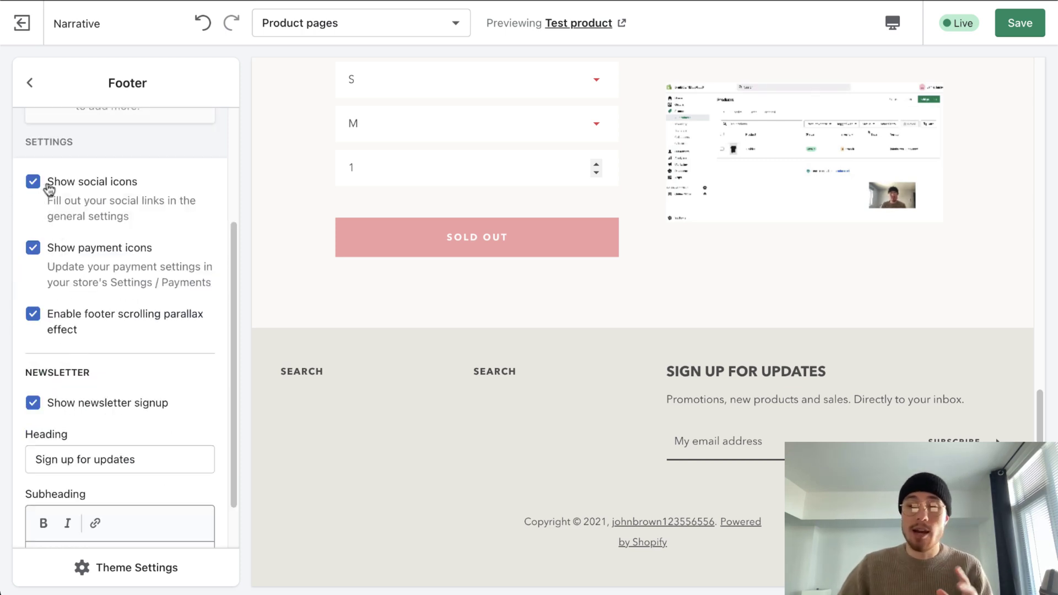
scroll(95, 330, "up", 3)
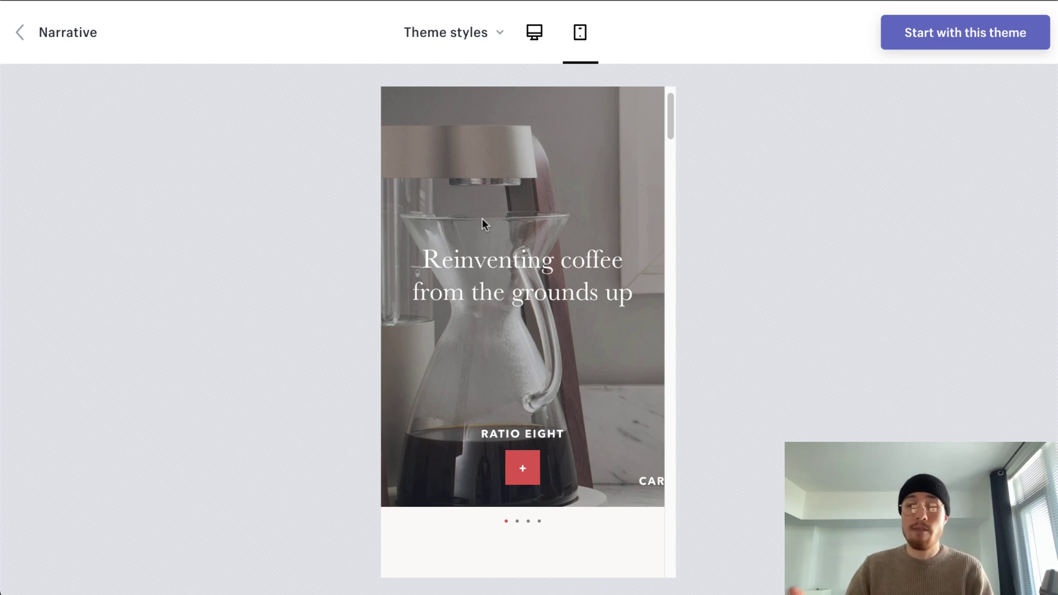
Look through the Ratio demo home page in mobile view, and open the navigation menu in the theme editor's home page preview
scroll(476, 264, "down", 4)
scroll(475, 262, "down", 15)
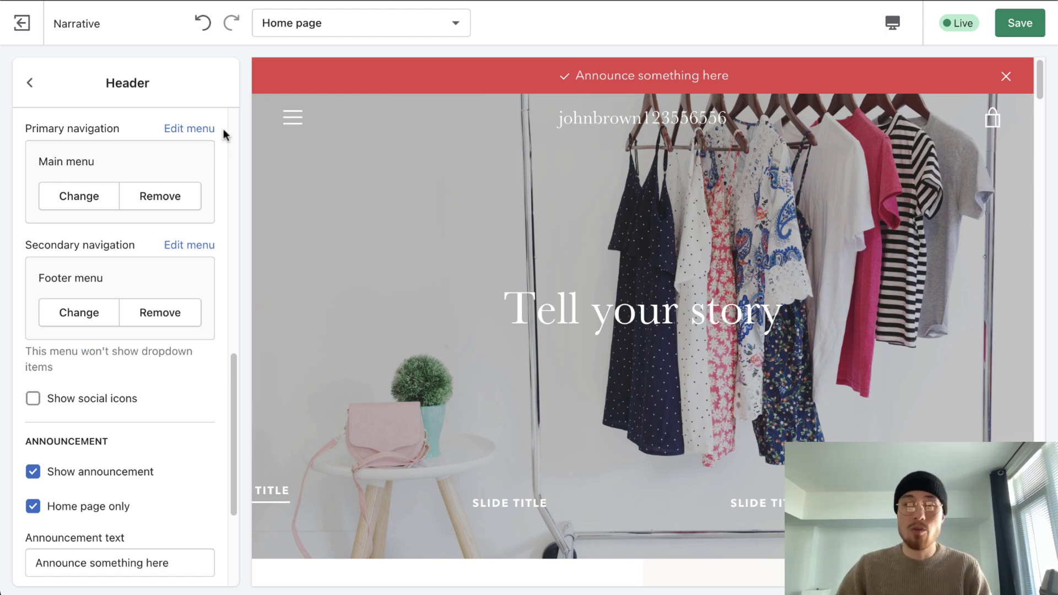
left_click(305, 113)
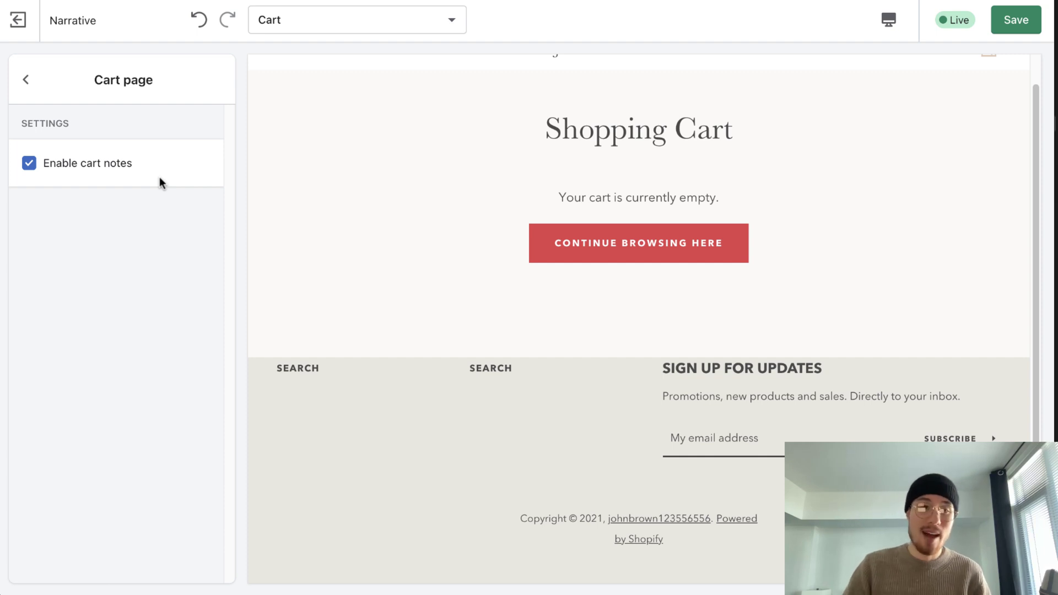
Turn the Cart page's cart notes option off and back on
left_click(103, 168)
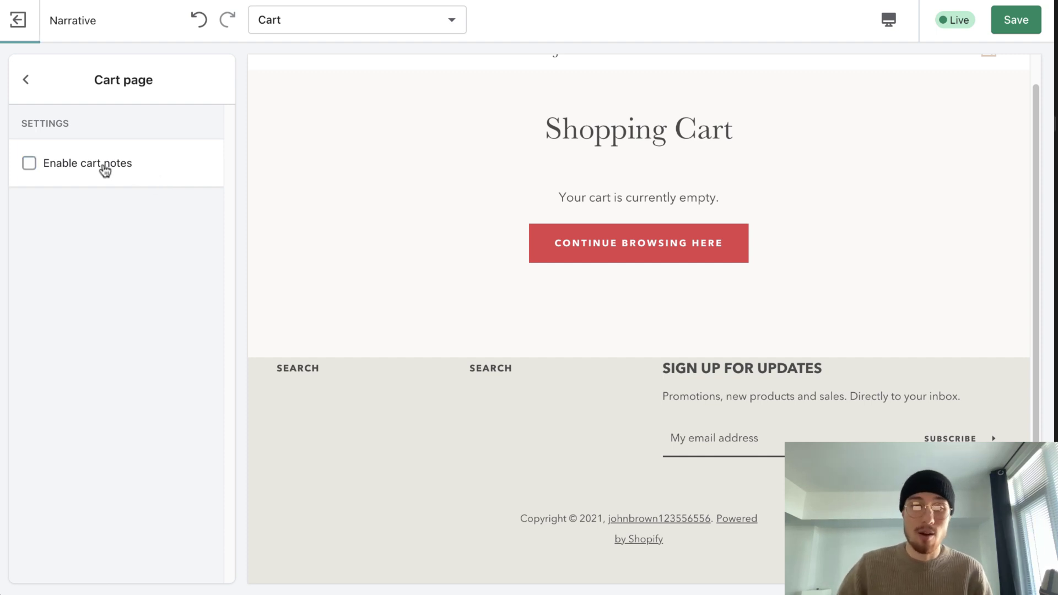
left_click(104, 168)
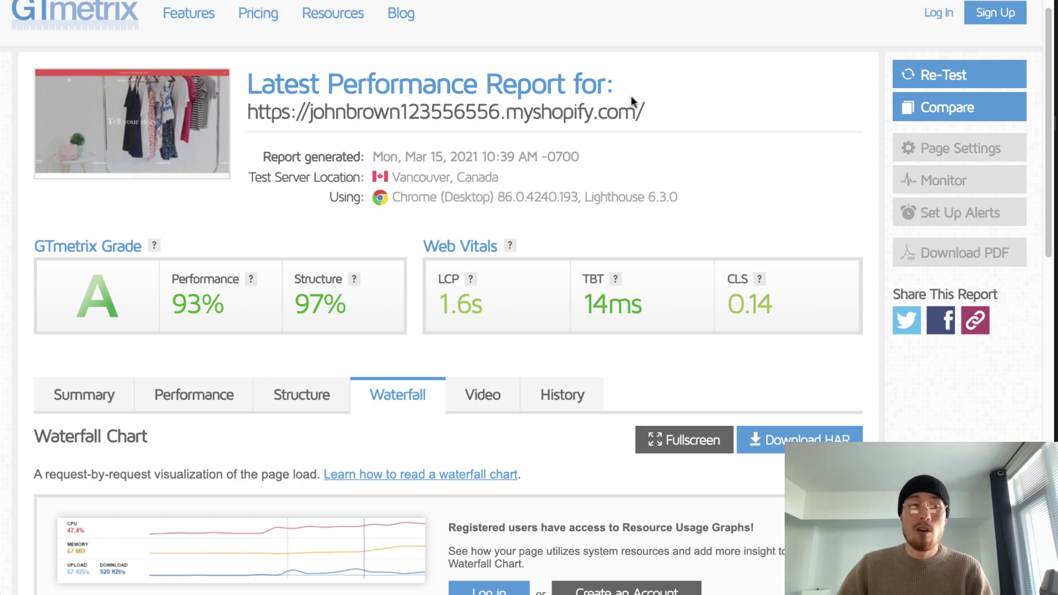
Switch to the store's GTmetrix report and examine its performance scores and the waterfall chart's requests, sizes and load times
scroll(583, 176, "down", 5)
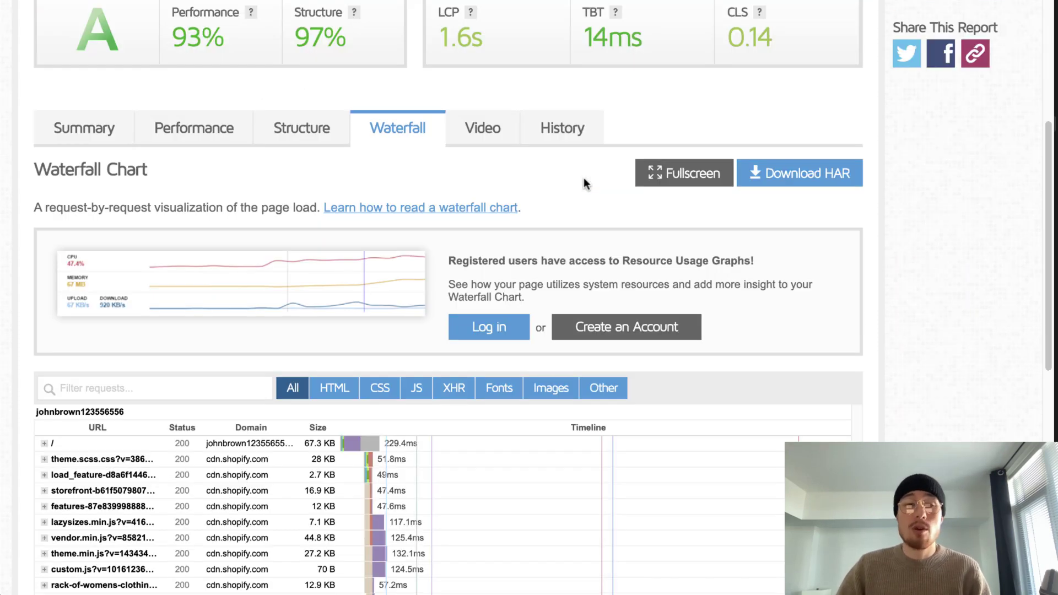
scroll(583, 178, "down", 4)
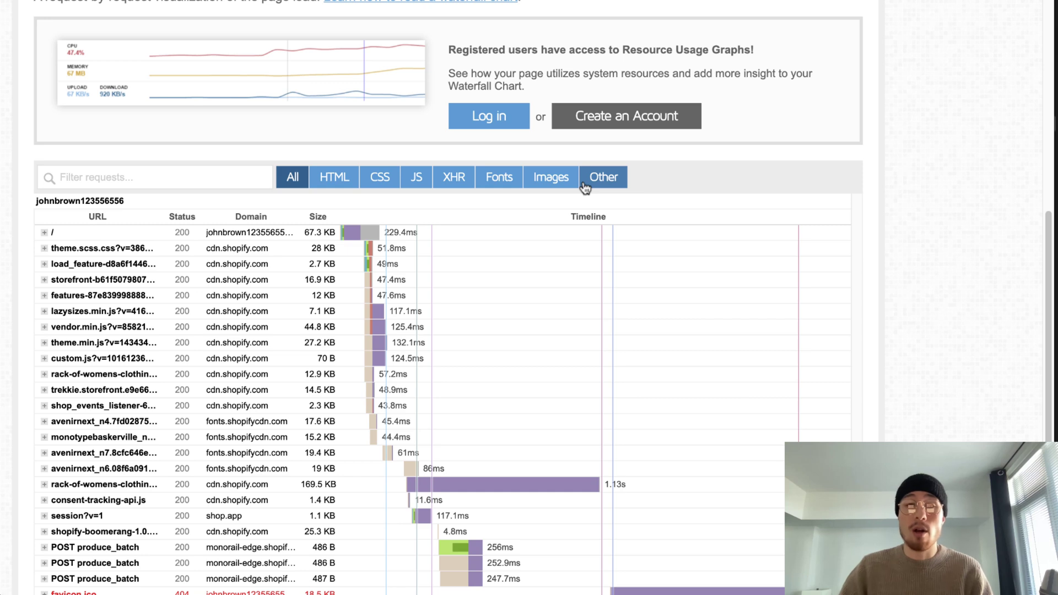
scroll(582, 189, "down", 3)
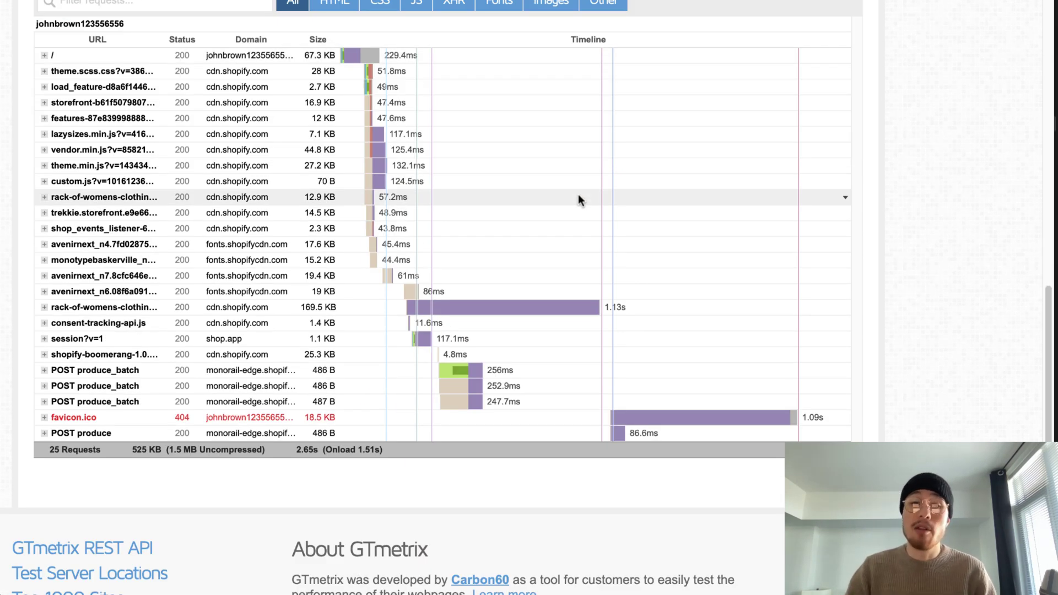
scroll(577, 194, "up", 6)
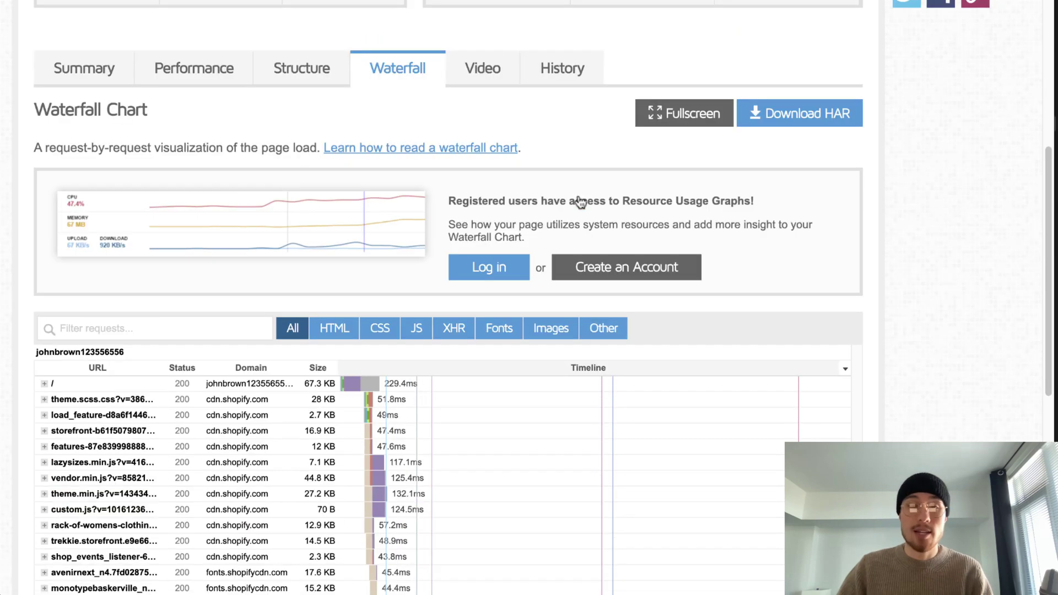
scroll(579, 202, "up", 5)
scroll(577, 194, "down", 8)
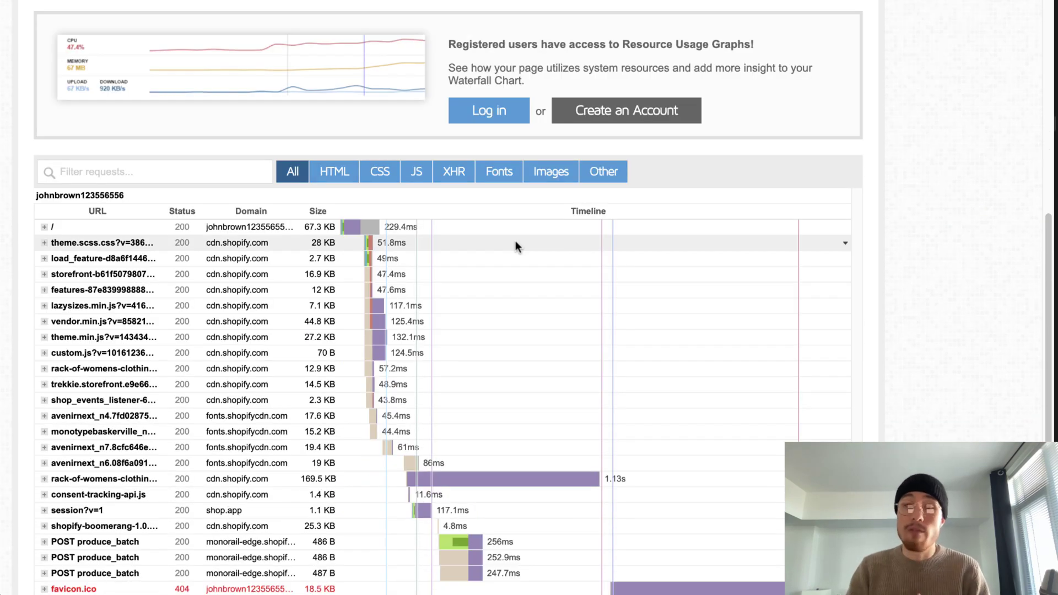
scroll(531, 250, "down", 1)
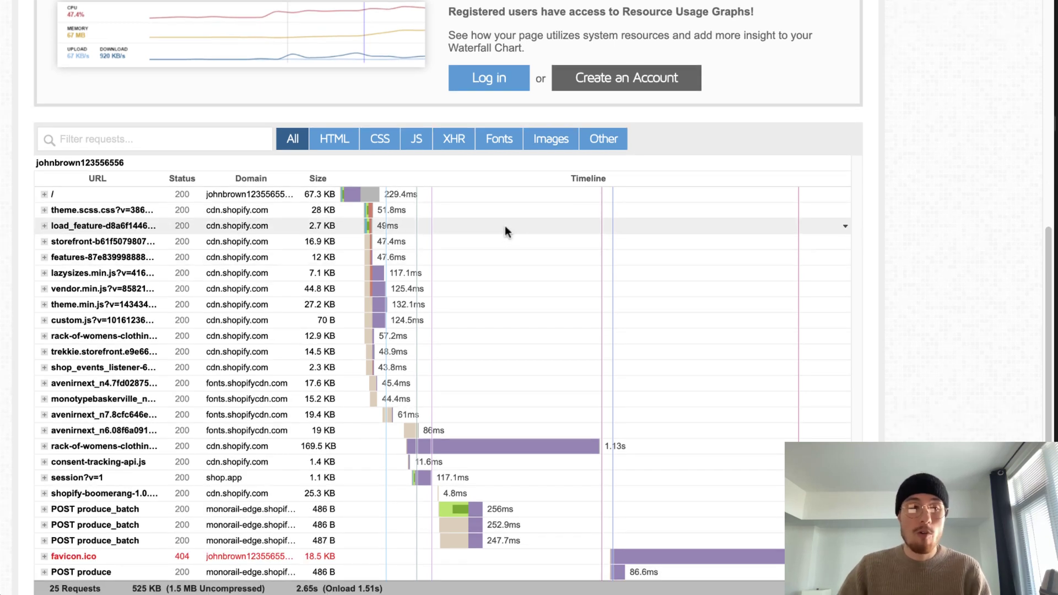
scroll(485, 237, "down", 1)
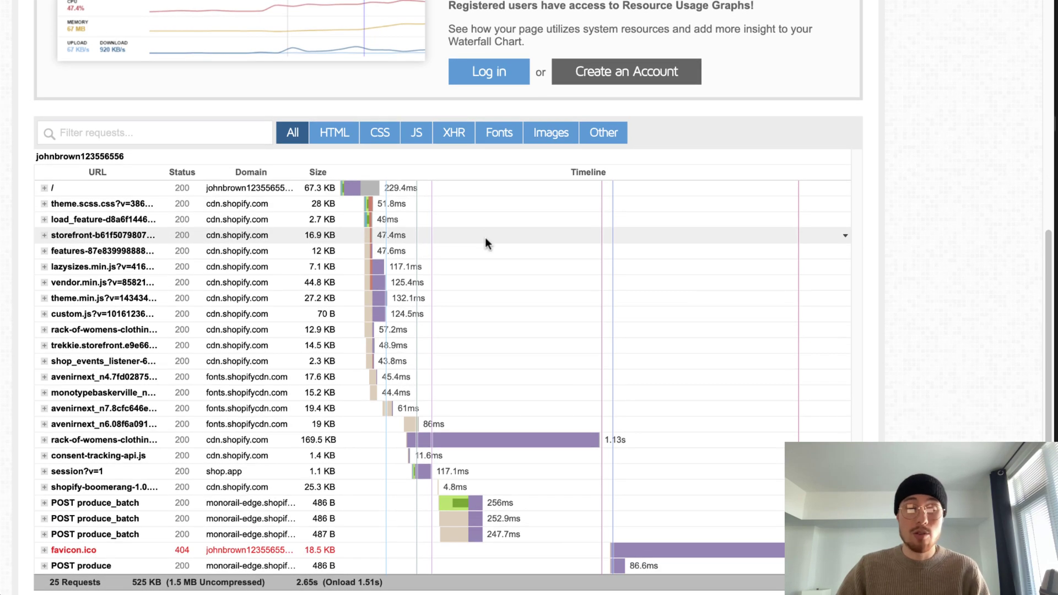
scroll(486, 239, "down", 1)
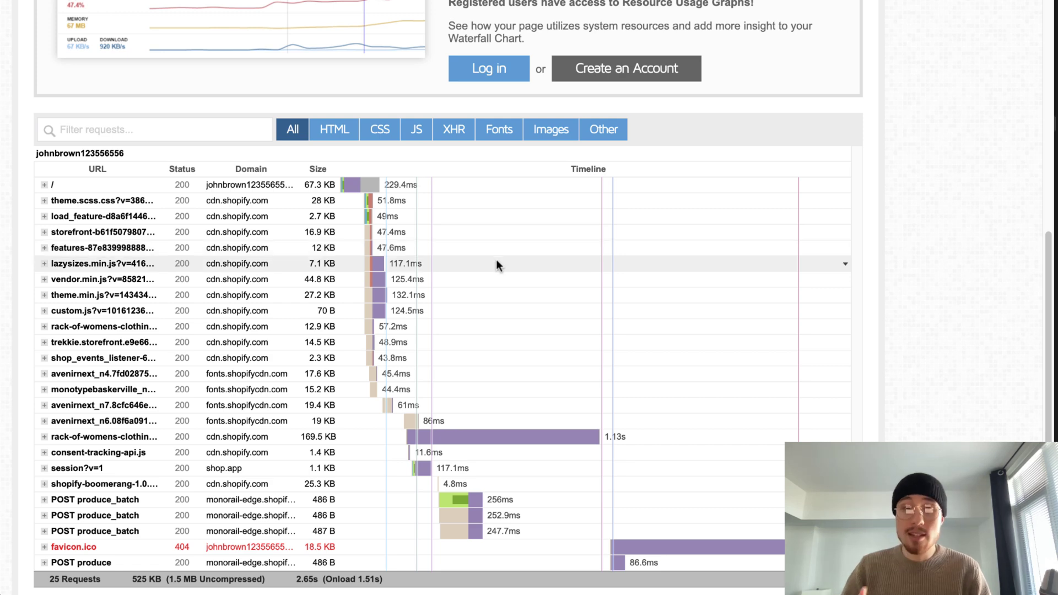